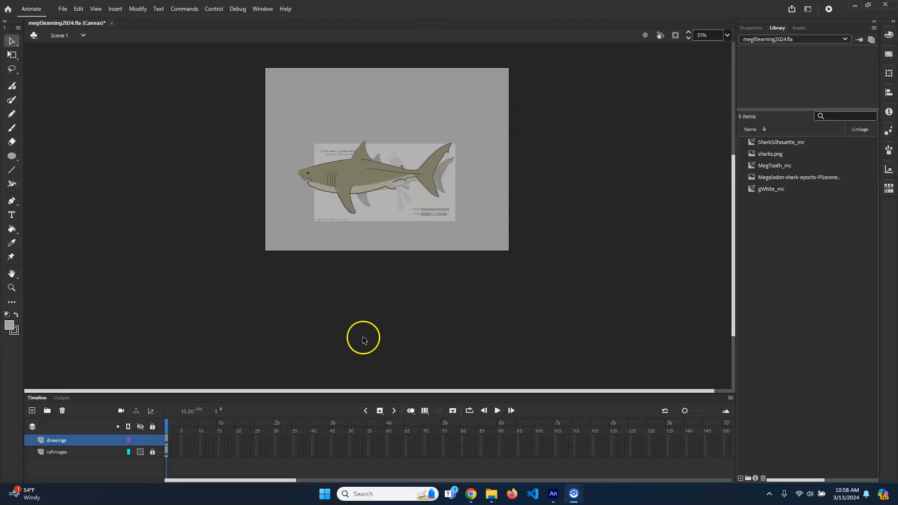
click(520, 89)
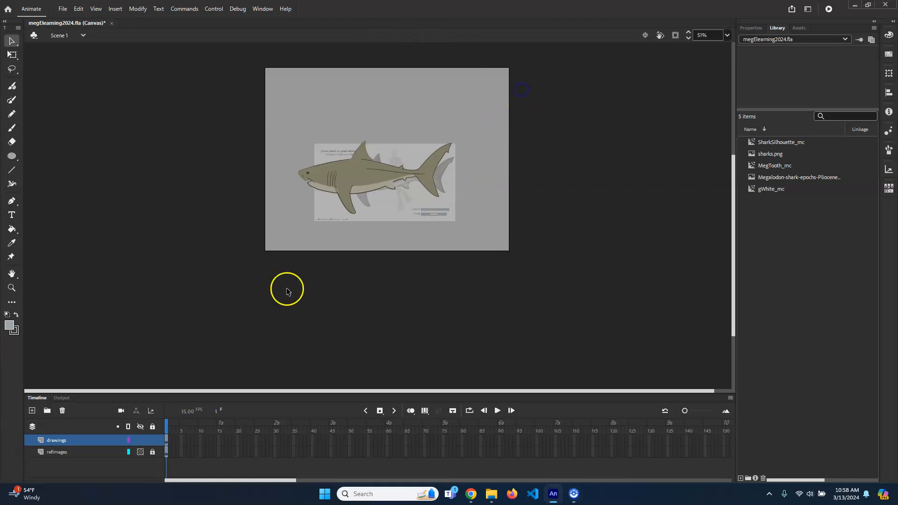
click(402, 179)
click(527, 133)
drag(538, 97, 224, 296)
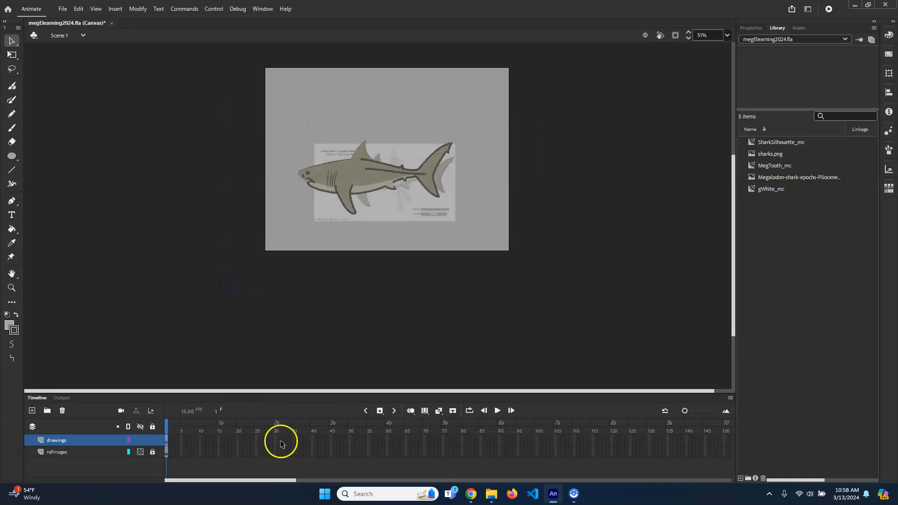
click(80, 452)
click(83, 438)
click(382, 204)
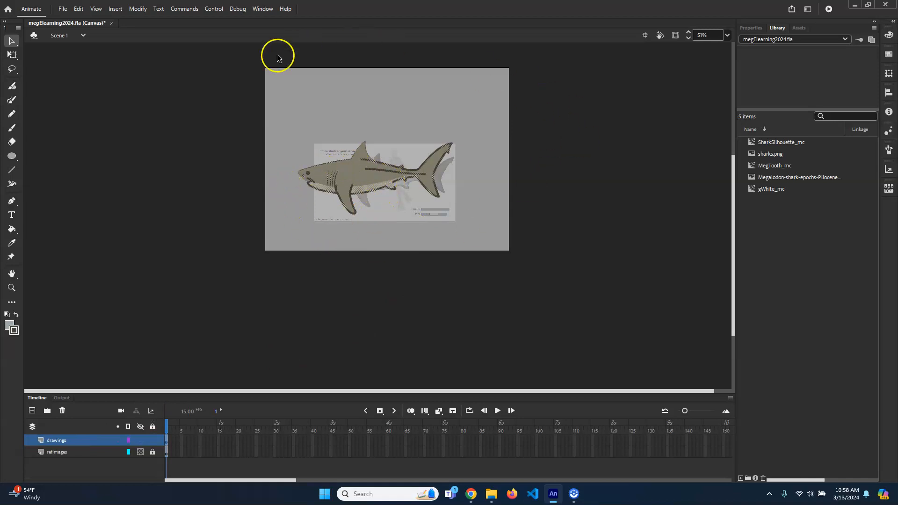
click(75, 452)
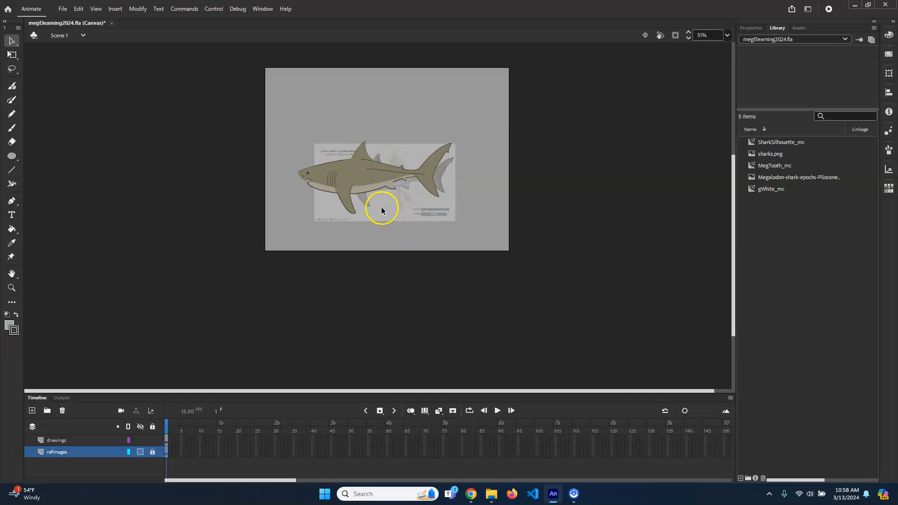
- Convert all the shark artwork on the drawings layer to a movie clip symbol named megGraphic_mc and delete its instance from the stage
click(73, 440)
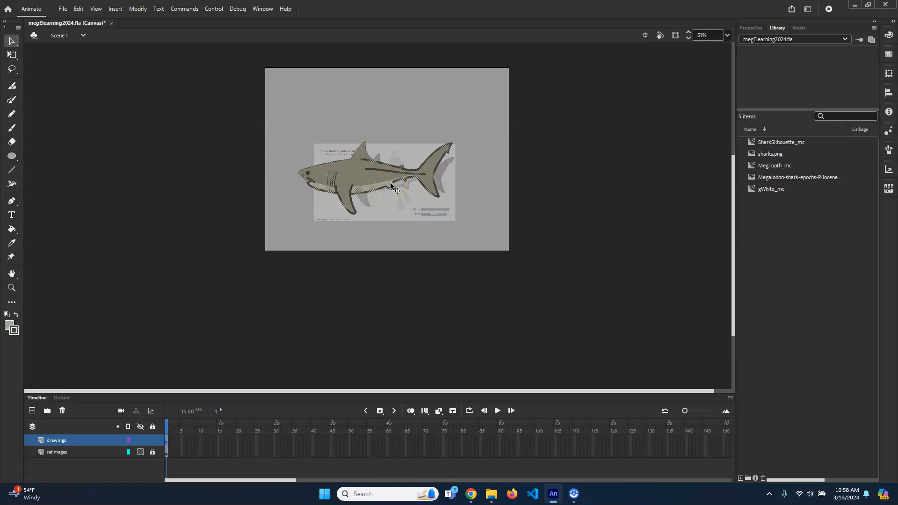
click(138, 9)
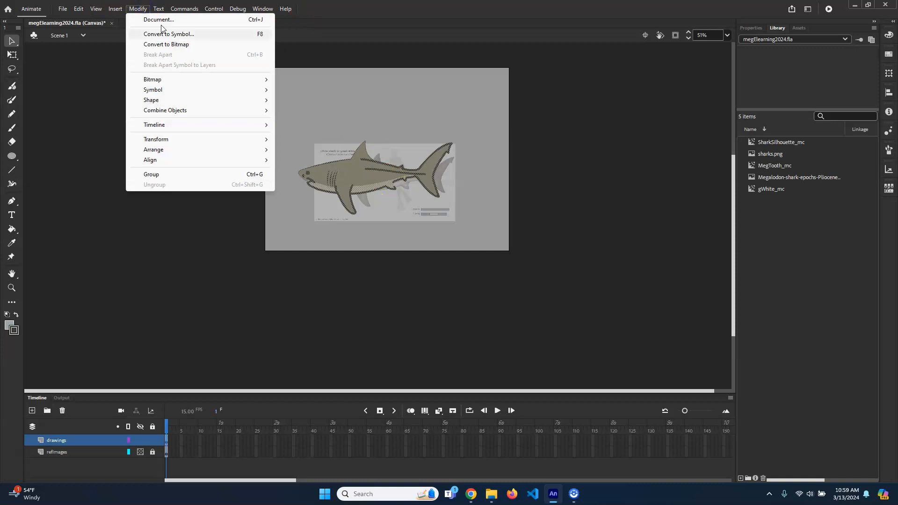
click(191, 35)
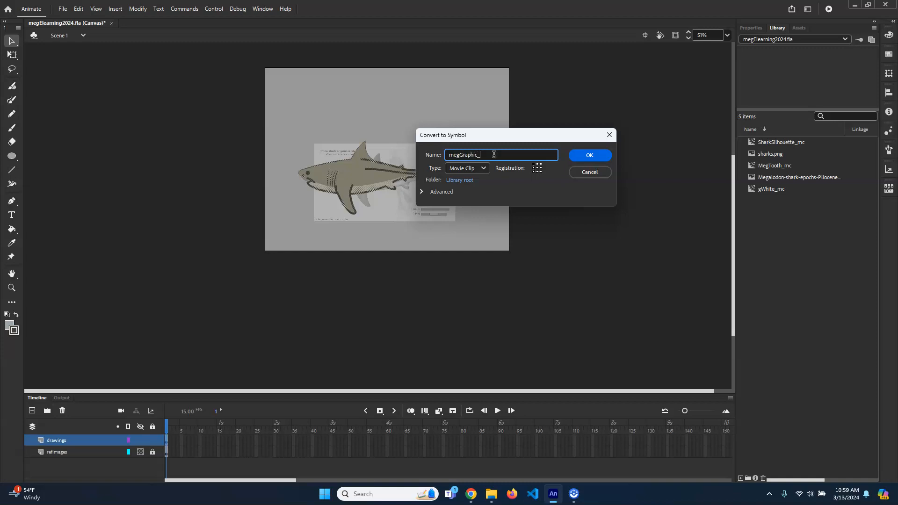
click(475, 169)
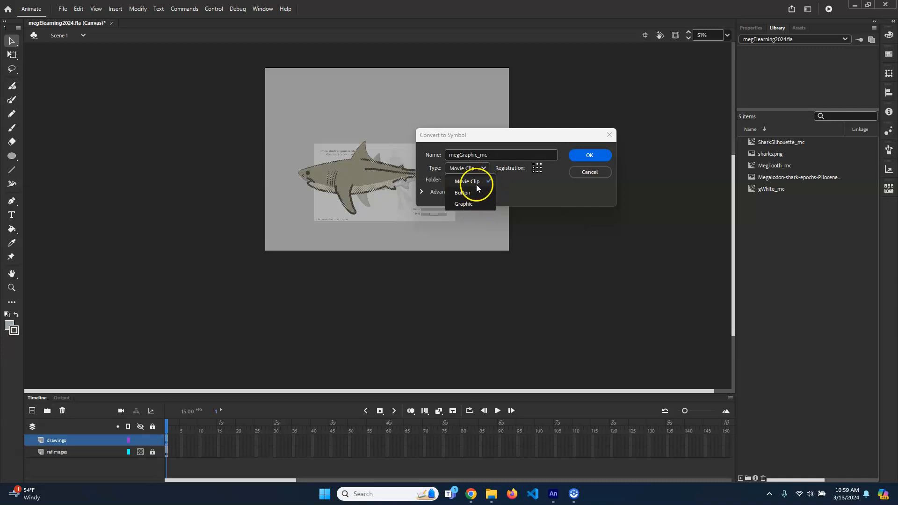
click(591, 157)
click(603, 157)
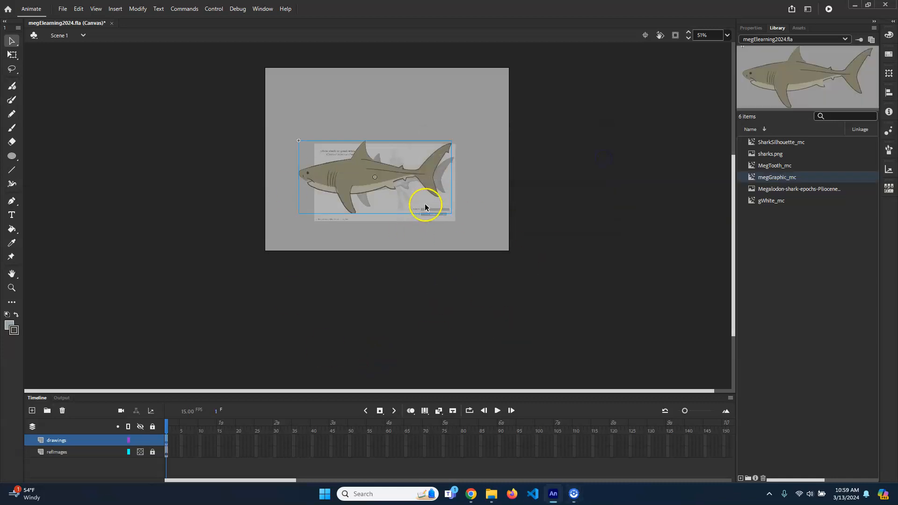
key(Delete)
- Place two trial copies of megGraphic_mc from the library on the stage and delete both
drag(777, 177, 411, 134)
drag(796, 178, 401, 196)
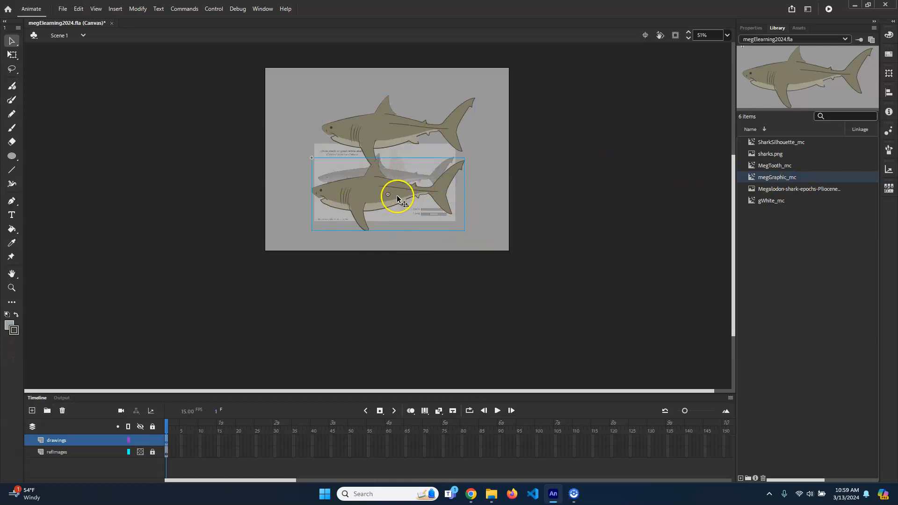
key(Delete)
click(393, 143)
key(Delete)
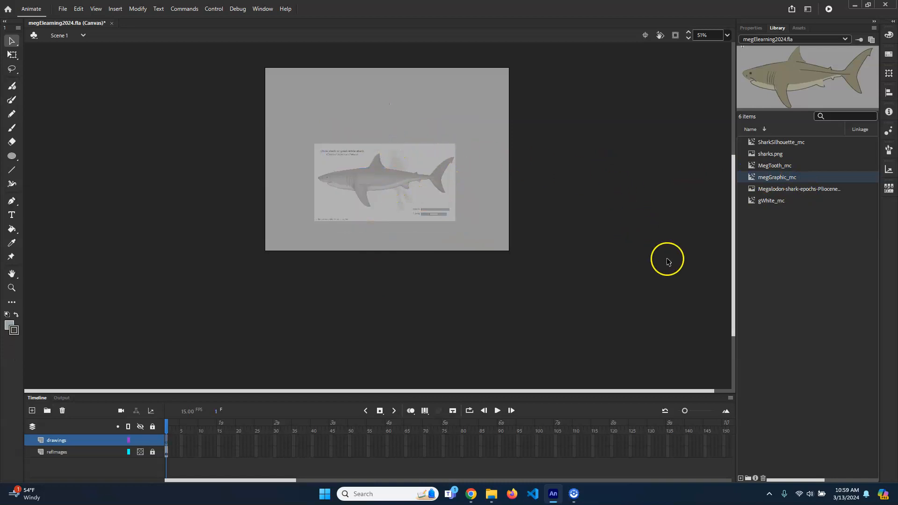
- Preview the MegTooth_mc, SharkSilhouette_mc, gWhite_mc and megGraphic_mc symbols in the library
click(774, 166)
click(795, 142)
click(792, 165)
click(792, 177)
click(787, 201)
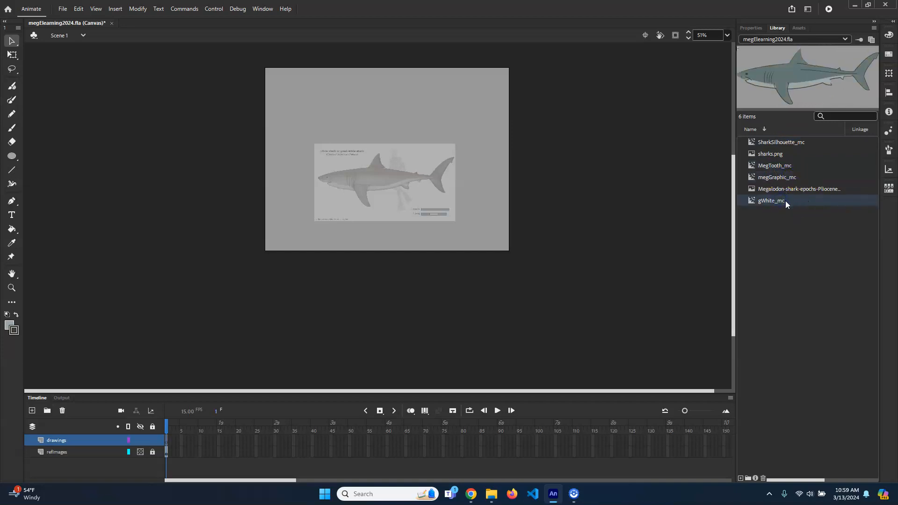
click(776, 177)
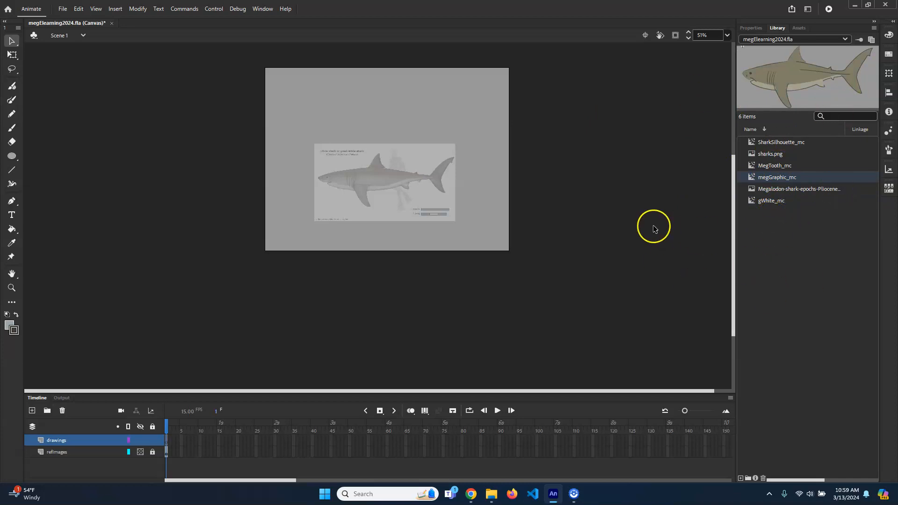
- Delete the refImages layer and enlarge the timeline area
click(81, 452)
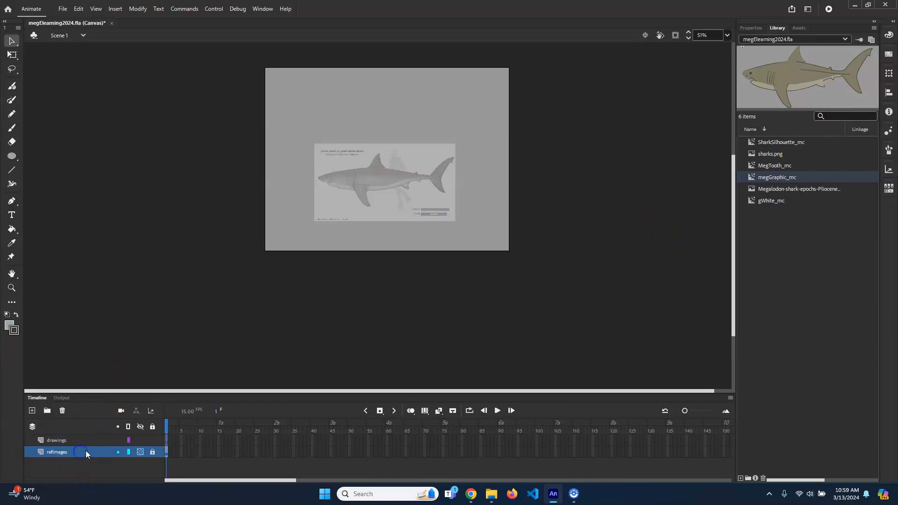
right_click(79, 452)
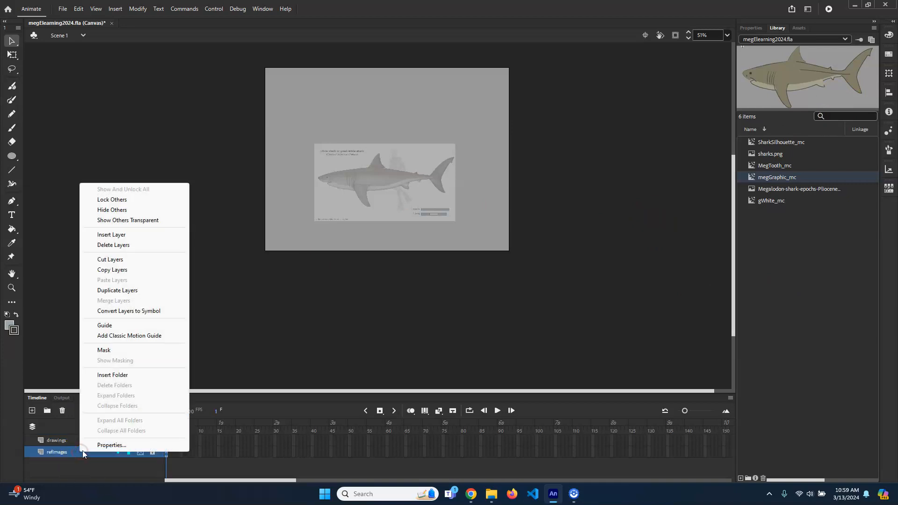
click(123, 246)
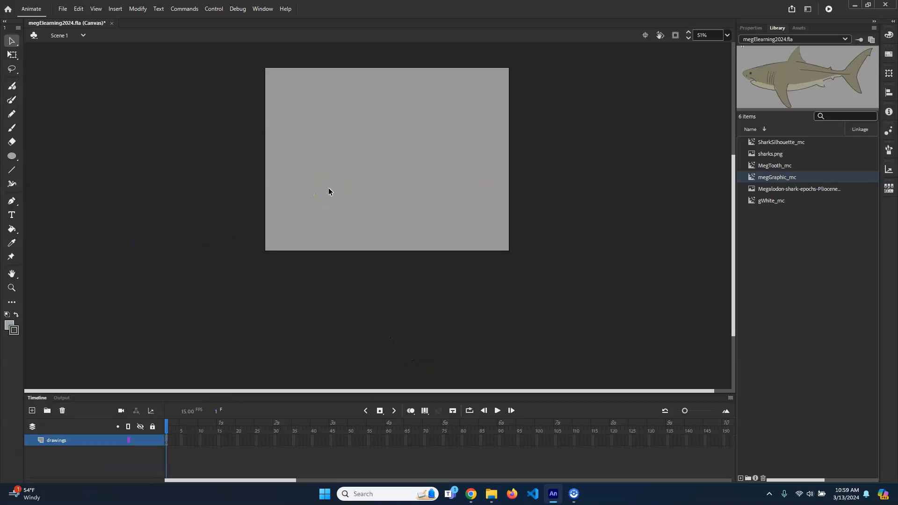
drag(295, 391, 300, 370)
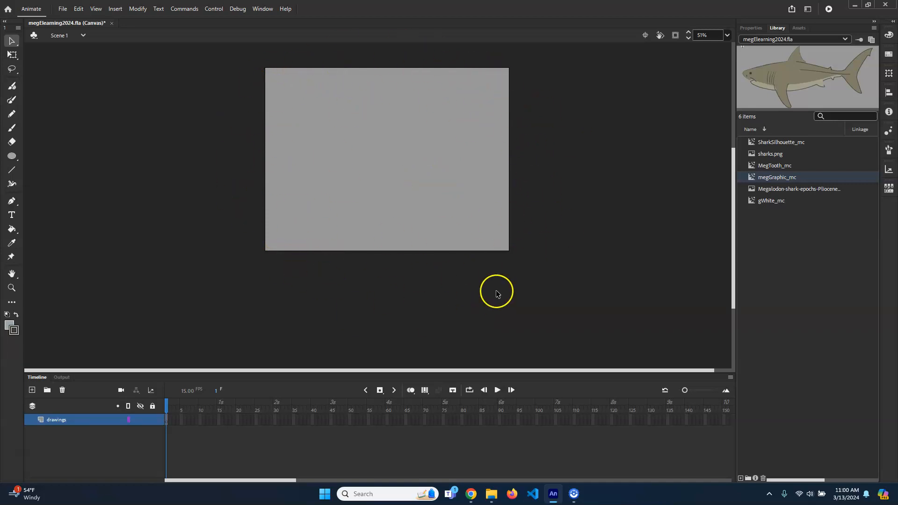
- Set up the Rectangle tool with no stroke and a white #FFFFFF fill
click(6, 157)
click(38, 154)
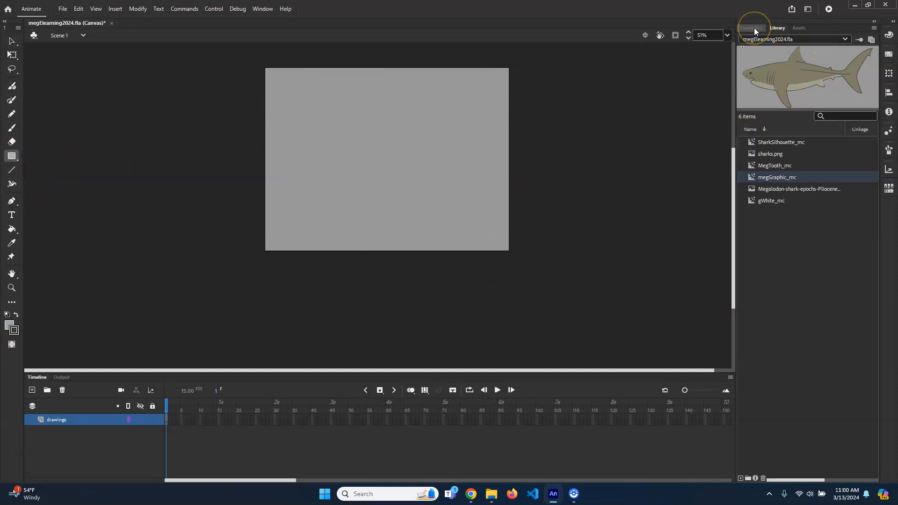
click(754, 28)
click(754, 121)
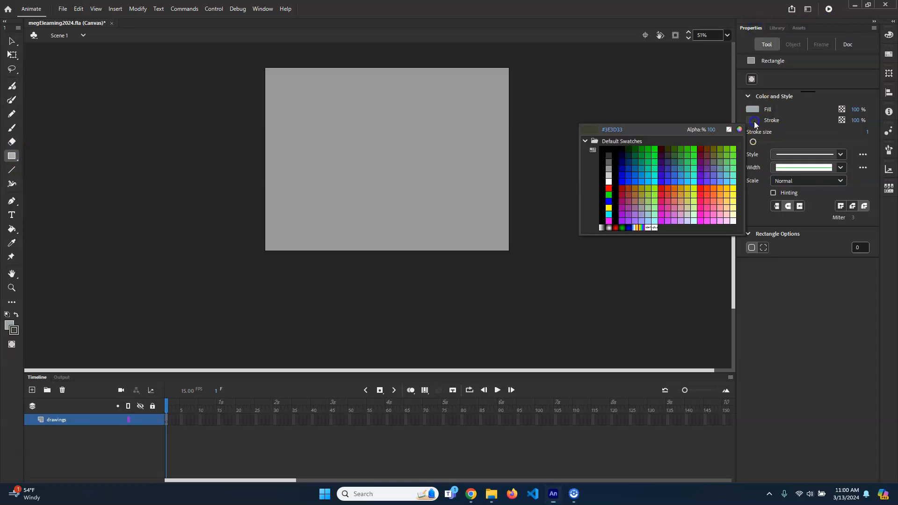
click(728, 129)
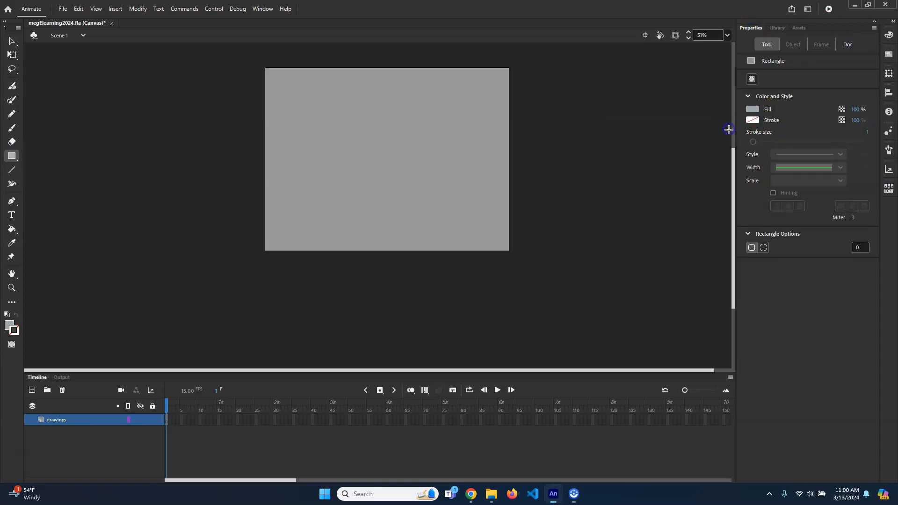
click(754, 111)
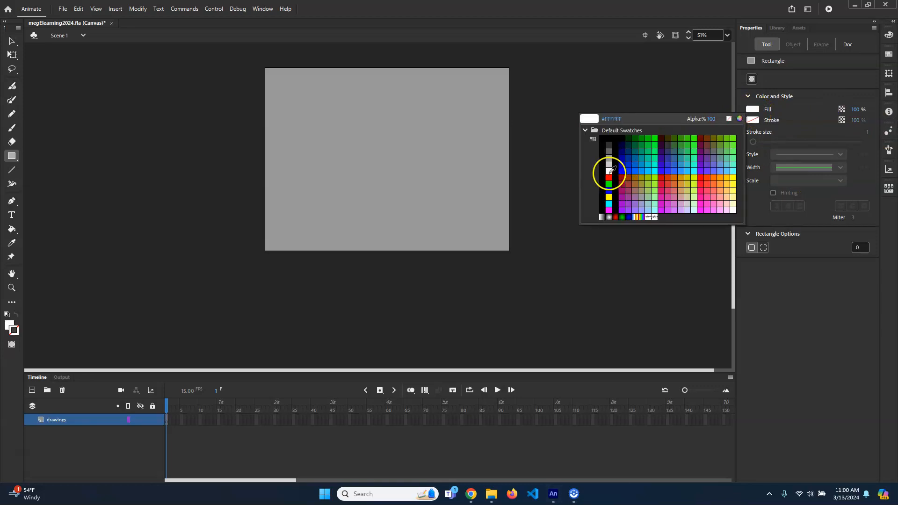
click(609, 173)
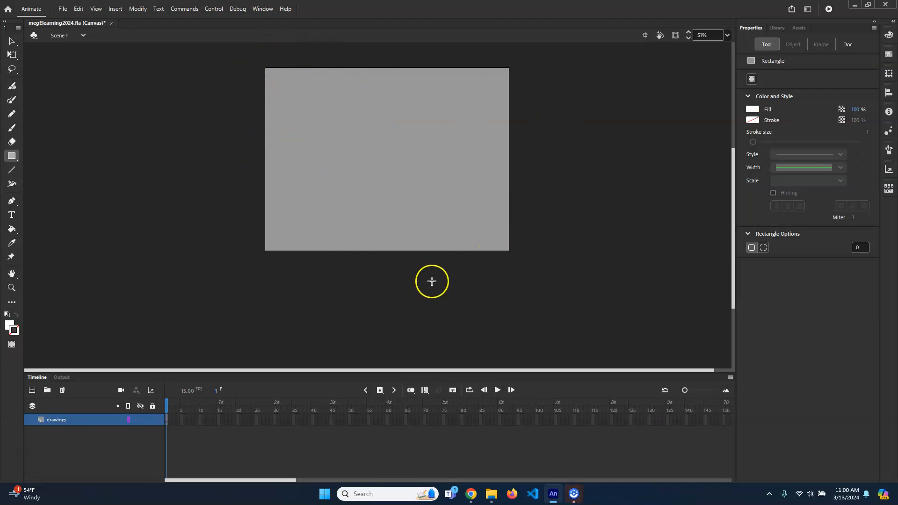
- Turn on Snap Align and try to draw a white rectangle over the whole stage
click(92, 8)
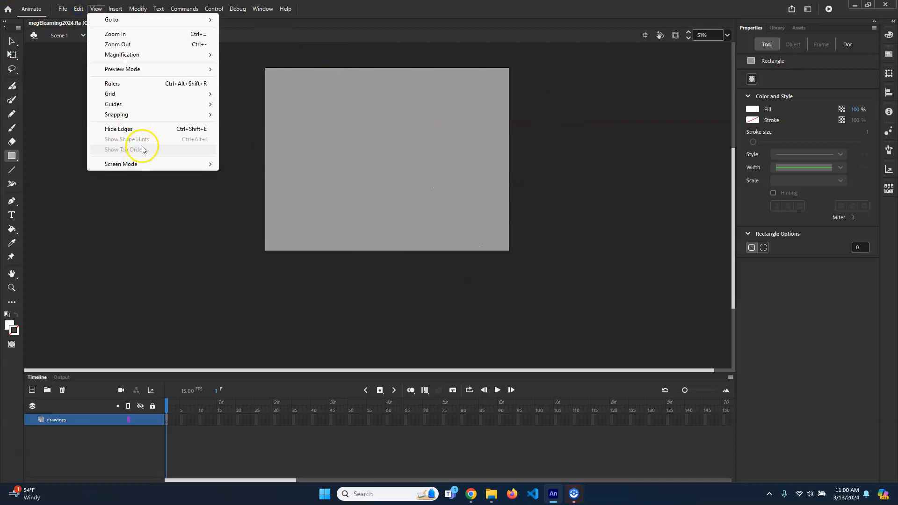
mouse_move(149, 114)
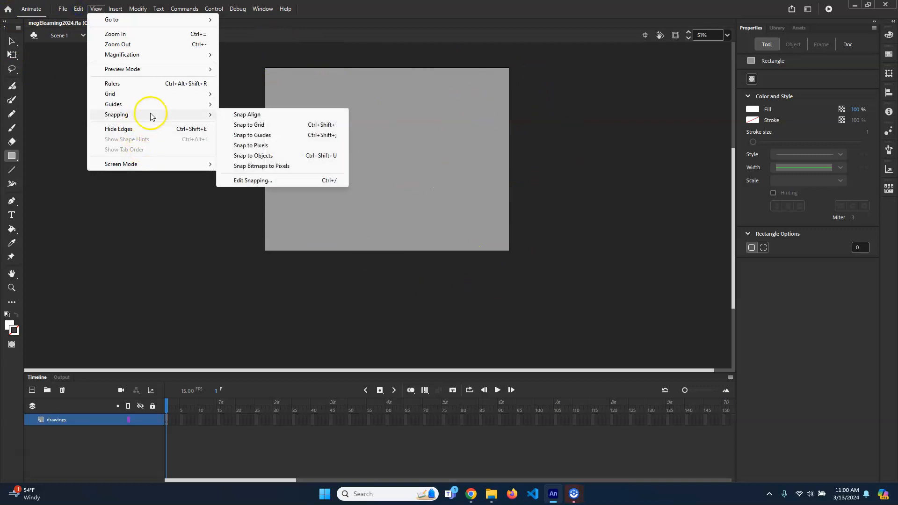
click(323, 117)
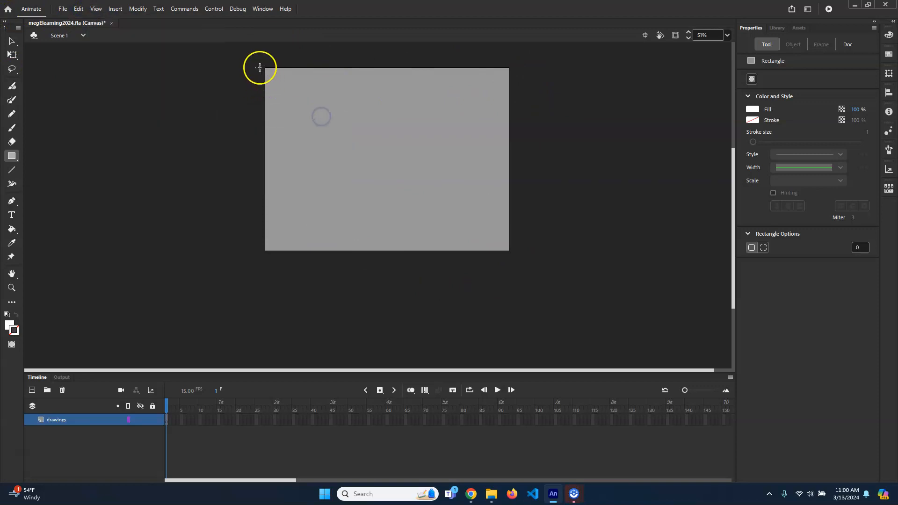
drag(265, 66, 509, 250)
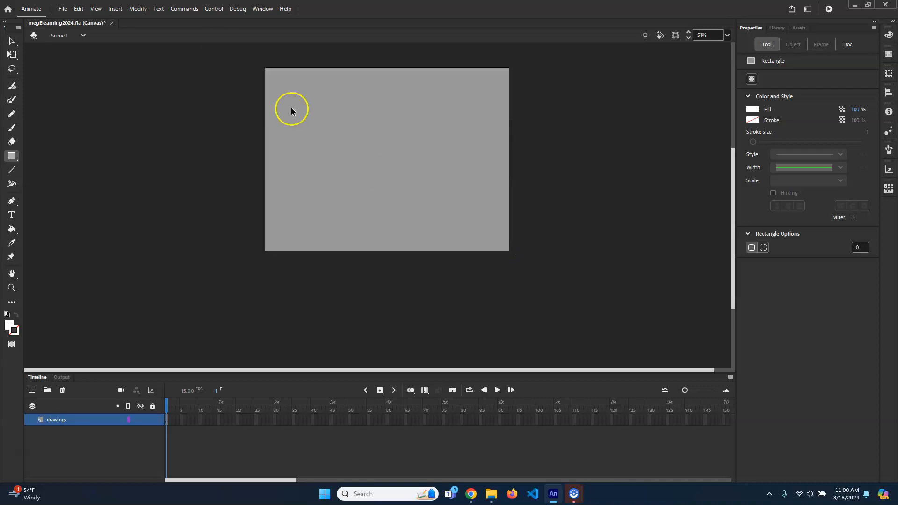
- Enable snapping to grid, guides, pixels and objects, plus Snap Bitmaps to Pixels, in the Edit Snapping settings
click(96, 8)
mouse_move(150, 115)
click(291, 183)
click(404, 168)
click(395, 180)
click(393, 192)
click(395, 204)
click(408, 217)
click(469, 159)
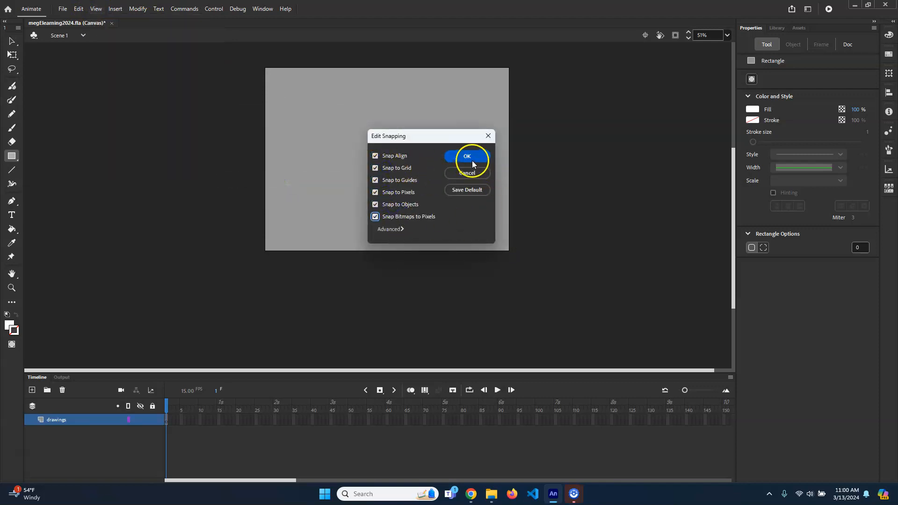
- Draw a white rectangle about 1020 by 770 px over the stage, starting at its upper-left corner
drag(265, 68, 511, 252)
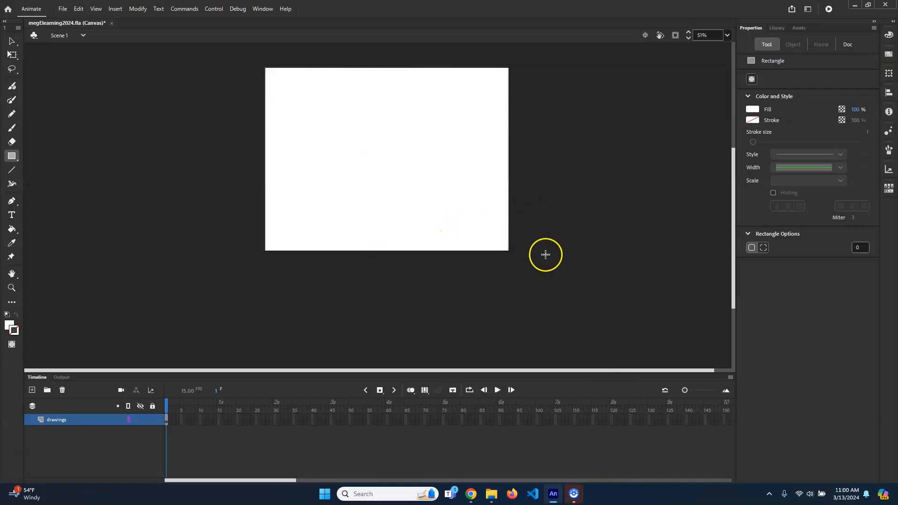
scroll(528, 266, up, 6)
scroll(511, 222, up, 1)
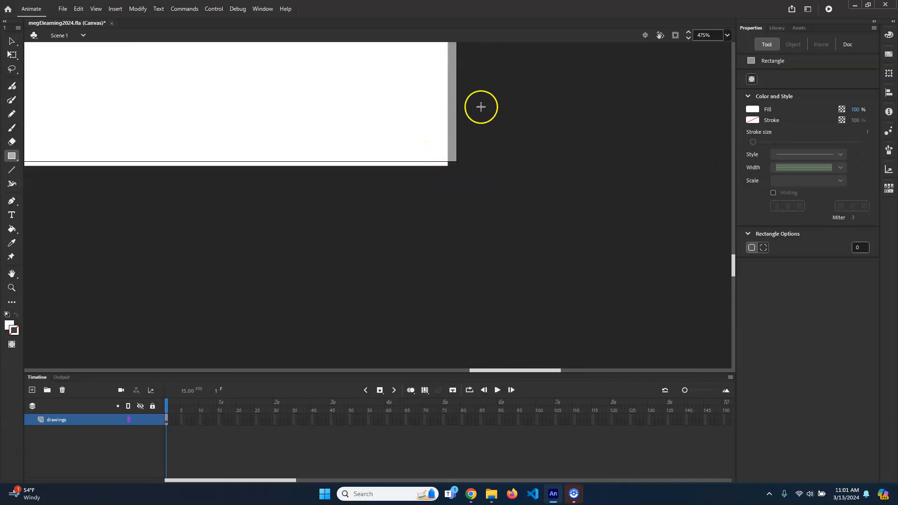
- Free-transform the white rectangle by its lower-right corner to match the stage corner, making it about 1028 by 766 px
key(v)
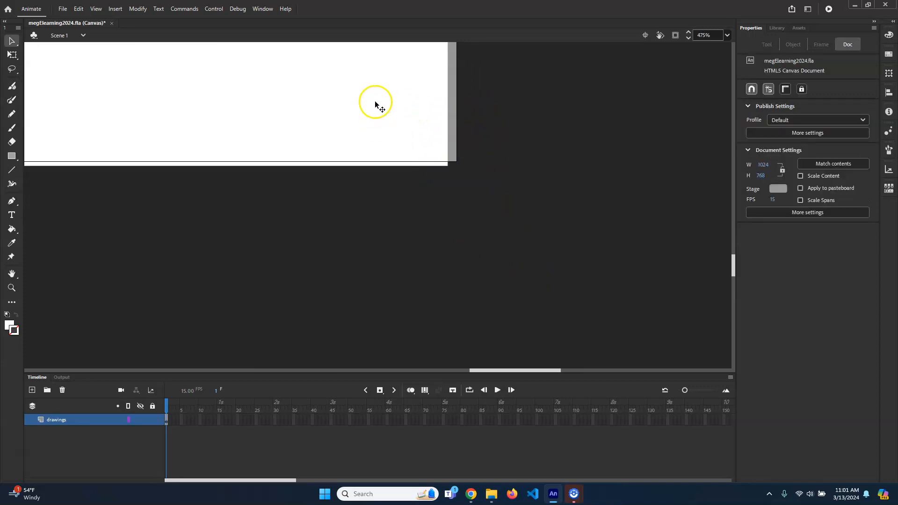
click(375, 101)
key(q)
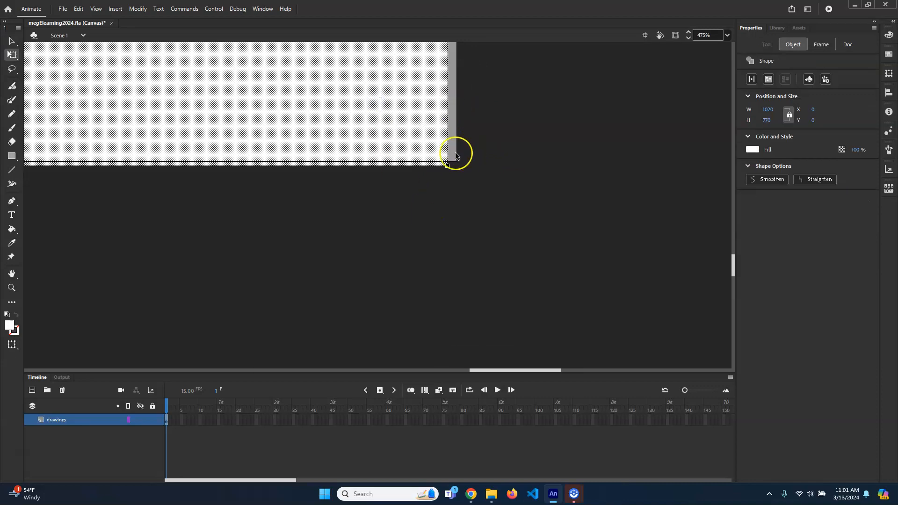
drag(447, 167, 458, 162)
- Stretch the rectangle's upper-right corner to the stage's top edge, making it about 770 px high
key(space)
drag(522, 135, 519, 217)
drag(511, 91, 539, 203)
drag(537, 110, 541, 220)
drag(534, 126, 545, 248)
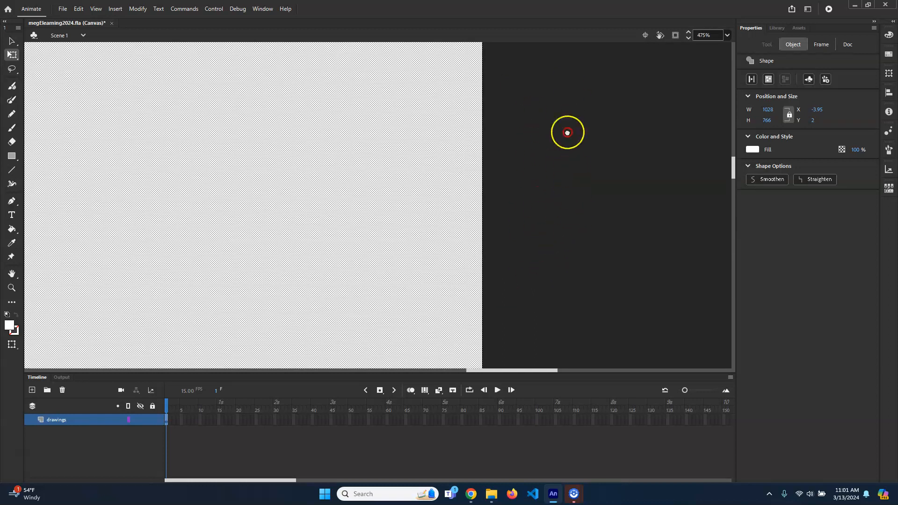
drag(571, 170, 572, 227)
drag(483, 77, 483, 73)
- Pull the rectangle's upper-left corner in to the stage corner, making it about 1020 px wide
drag(265, 135, 584, 167)
drag(314, 150, 732, 165)
drag(311, 162, 422, 177)
drag(284, 170, 286, 153)
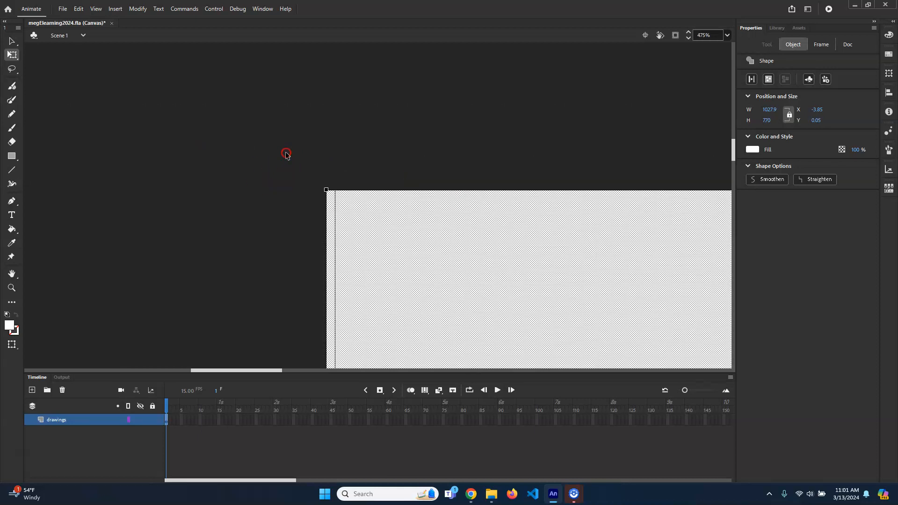
drag(326, 189, 333, 189)
- Pull the white rectangle's lower-left corner up to the stage's bottom edge, making it about 766 px high
drag(300, 314, 311, 190)
drag(345, 109, 349, 101)
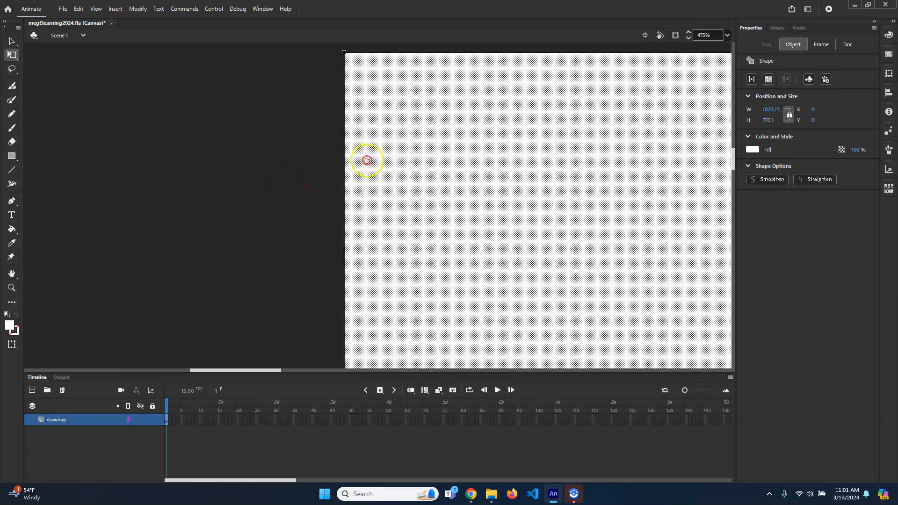
scroll(365, 213, down, 5)
scroll(362, 218, down, 5)
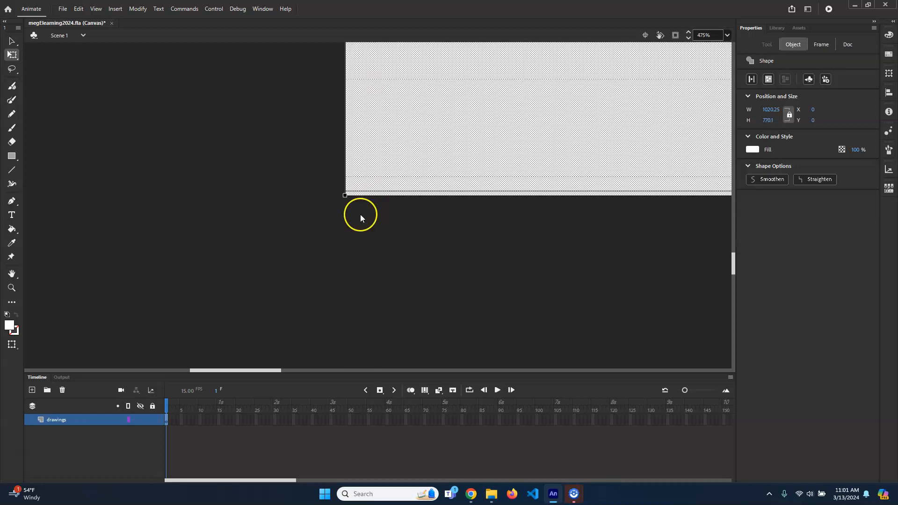
drag(345, 195, 344, 194)
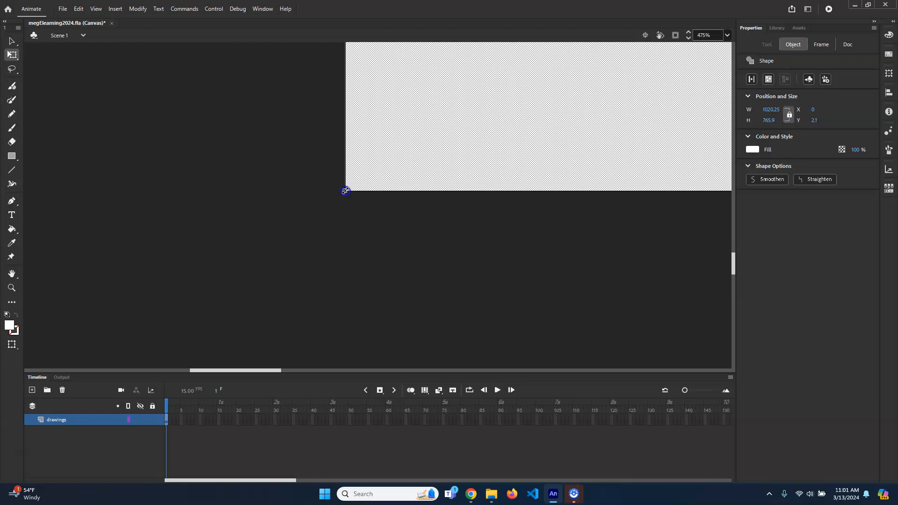
- Try to stretch the rectangle's lower-right corner and right edge out to the stage's right edge
scroll(505, 210, down, 5)
scroll(505, 209, down, 3)
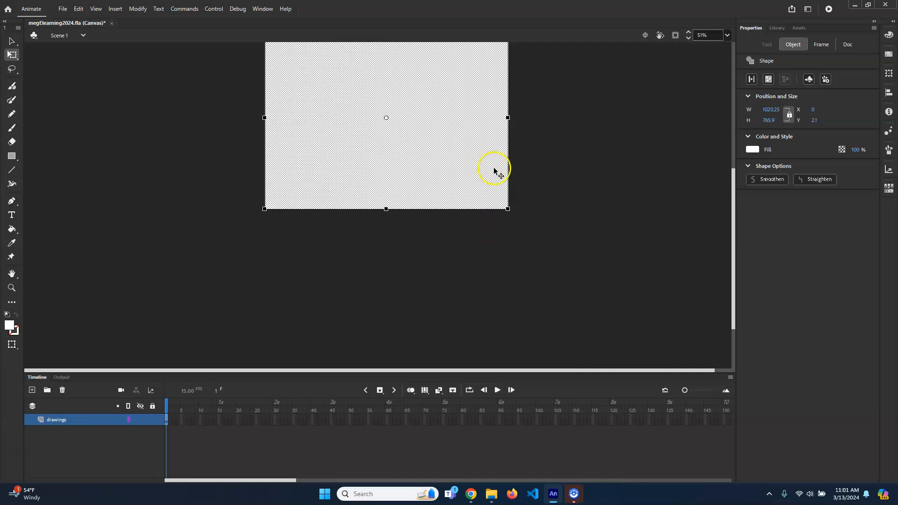
scroll(534, 228, up, 4)
scroll(537, 234, down, 2)
scroll(550, 250, down, 2)
scroll(547, 252, up, 3)
scroll(539, 255, up, 1)
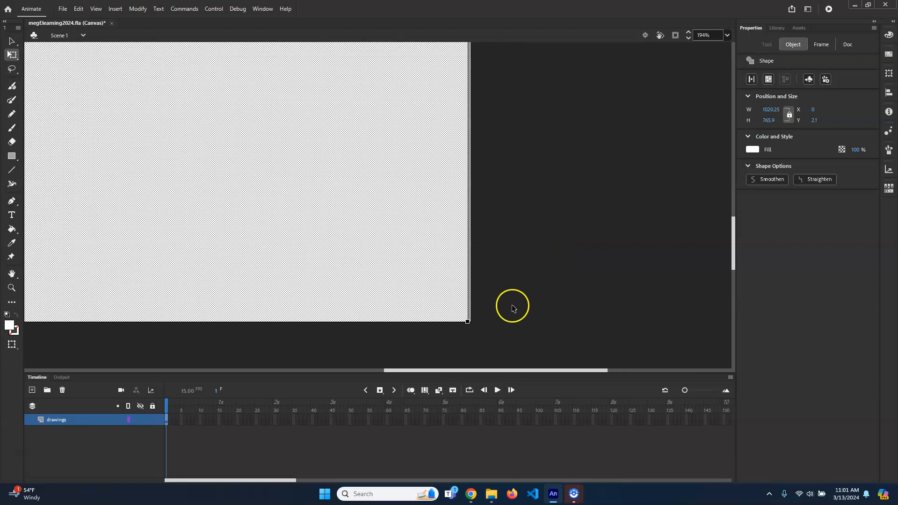
drag(468, 323, 469, 320)
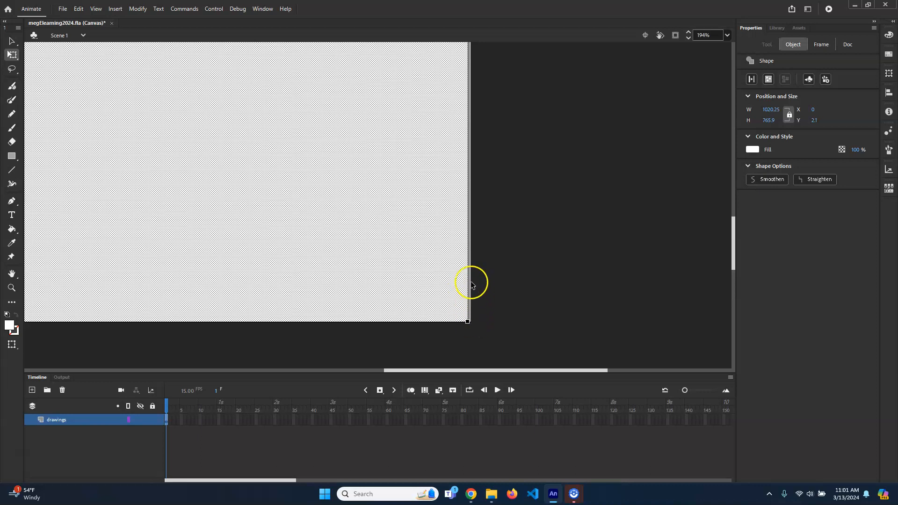
scroll(498, 136, up, 5)
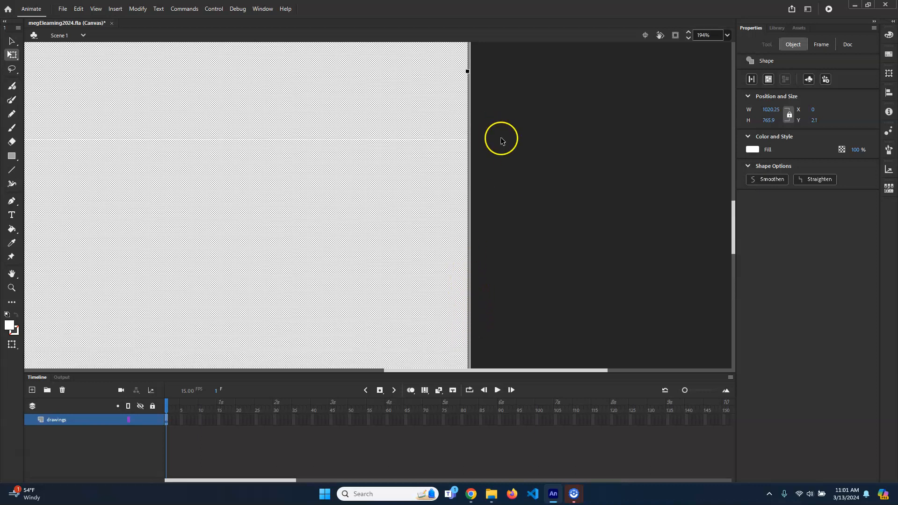
mouse_move(467, 267)
mouse_down()
mouse_move(493, 271)
mouse_move(467, 268)
mouse_up()
scroll(430, 268, down, 4)
scroll(432, 269, up, 2)
scroll(357, 245, down, 3)
scroll(358, 245, down, 1)
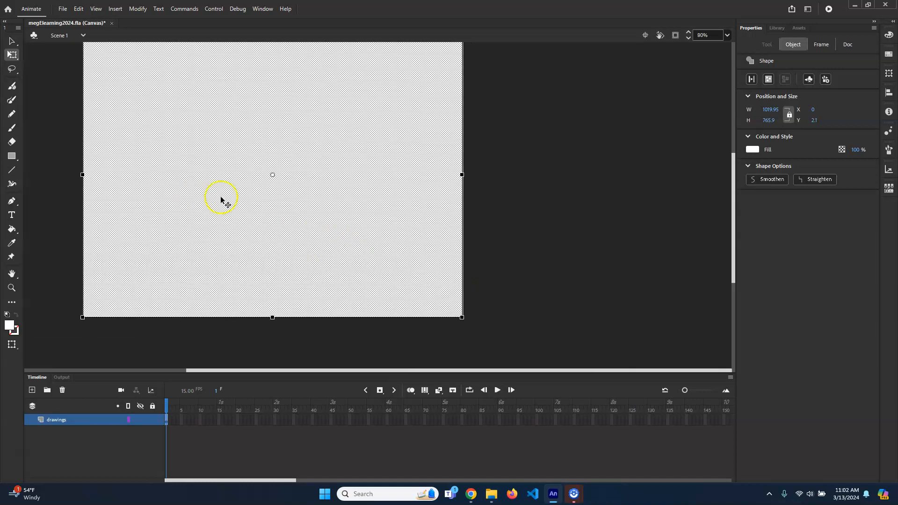
scroll(281, 182, up, 2)
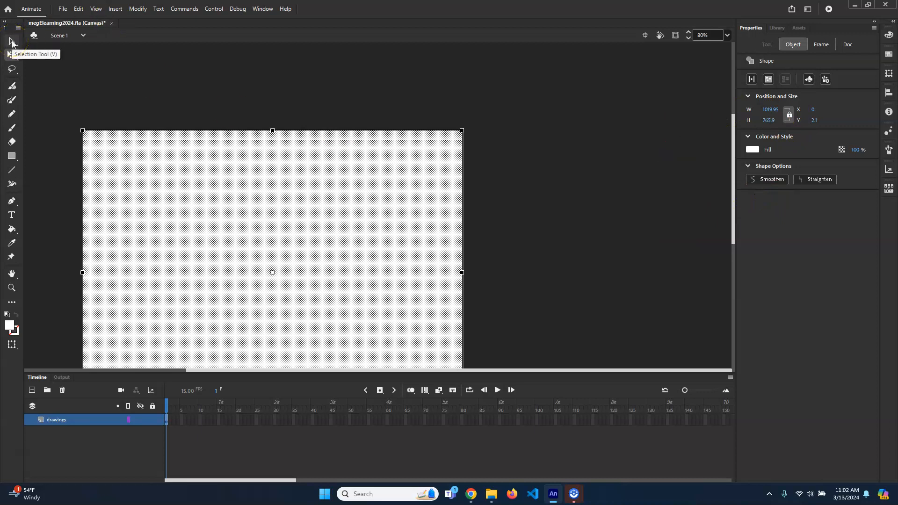
- Enter a width of 1024 and a height of 768 for the white rectangle, then deselect it
click(371, 186)
click(515, 201)
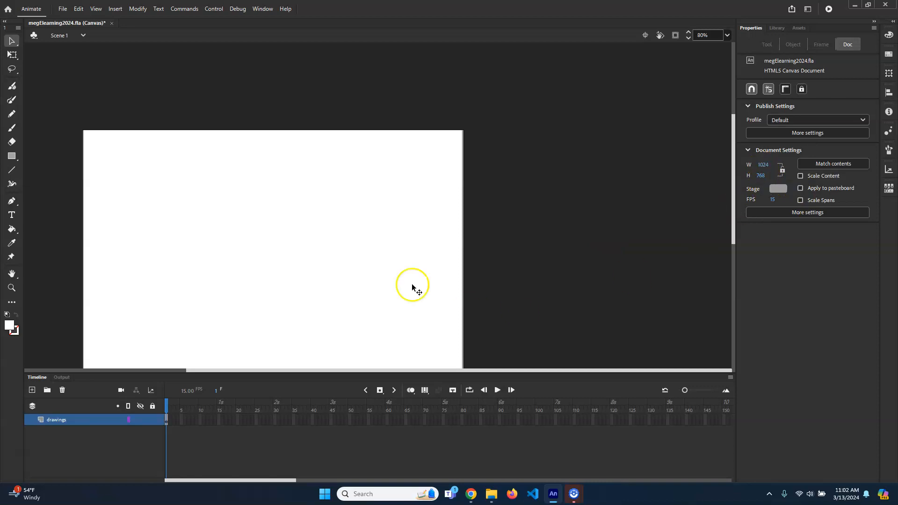
click(321, 238)
click(769, 109)
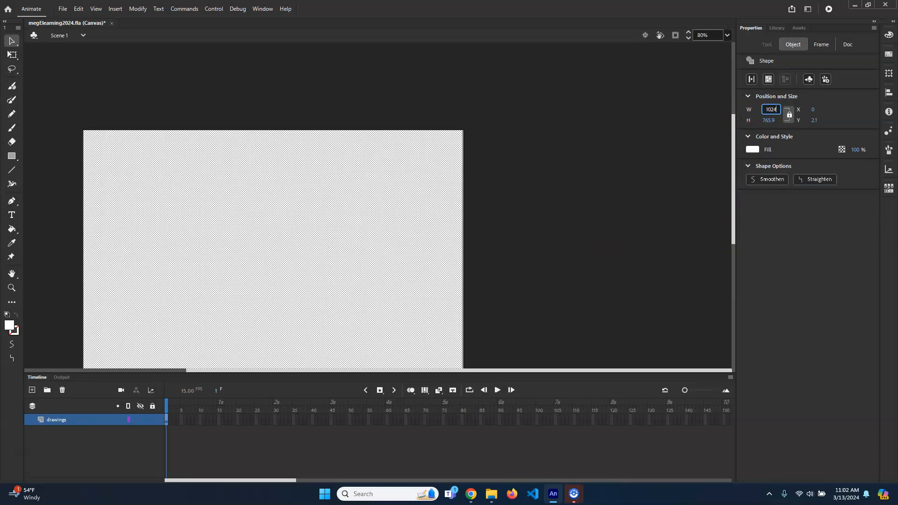
click(768, 120)
text(768)
key(Return)
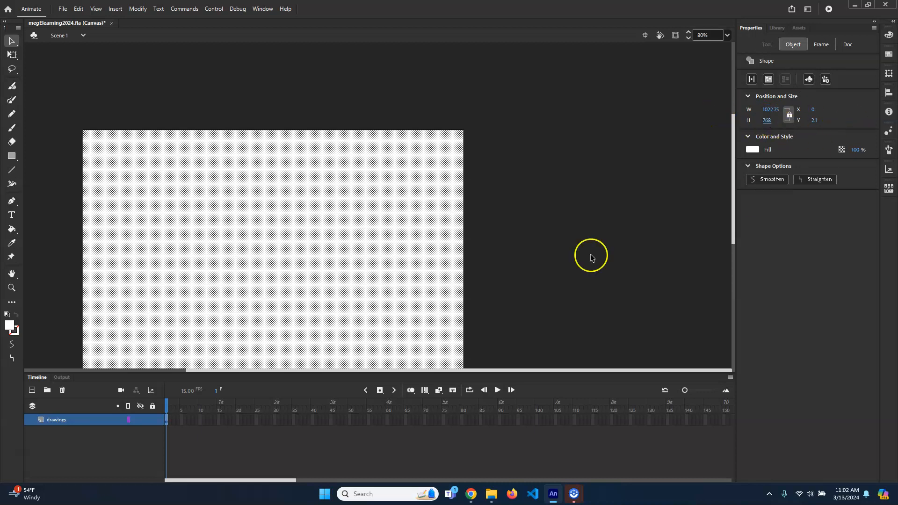
click(606, 128)
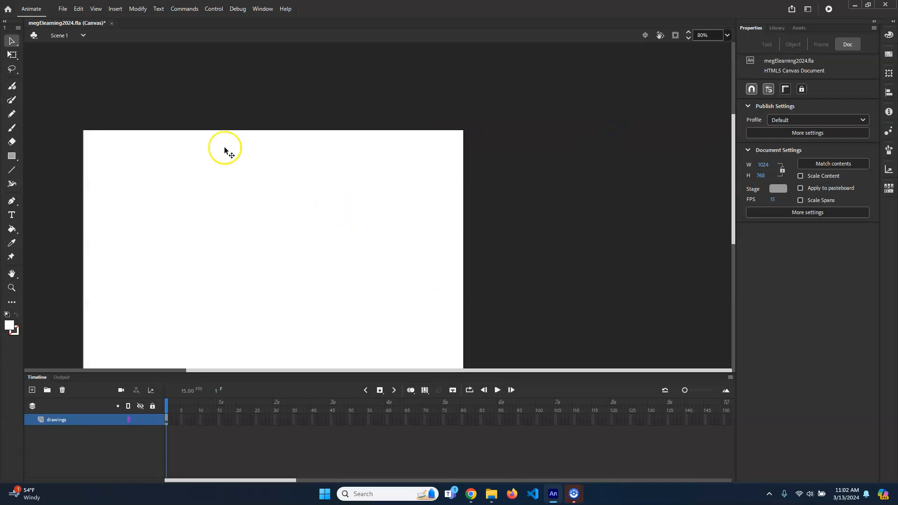
- Turn off all snapping options, from Snap Align through Snap Bitmaps to Pixels
click(96, 9)
mouse_move(144, 116)
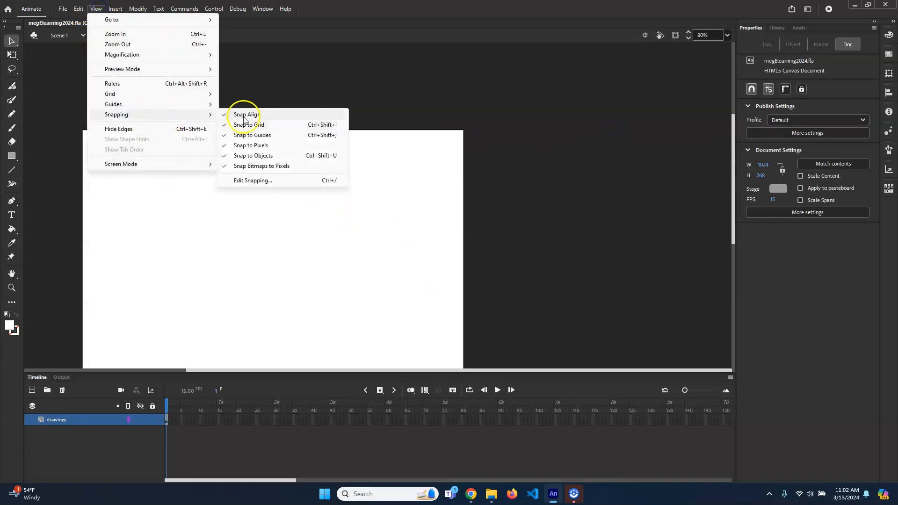
click(252, 181)
click(375, 156)
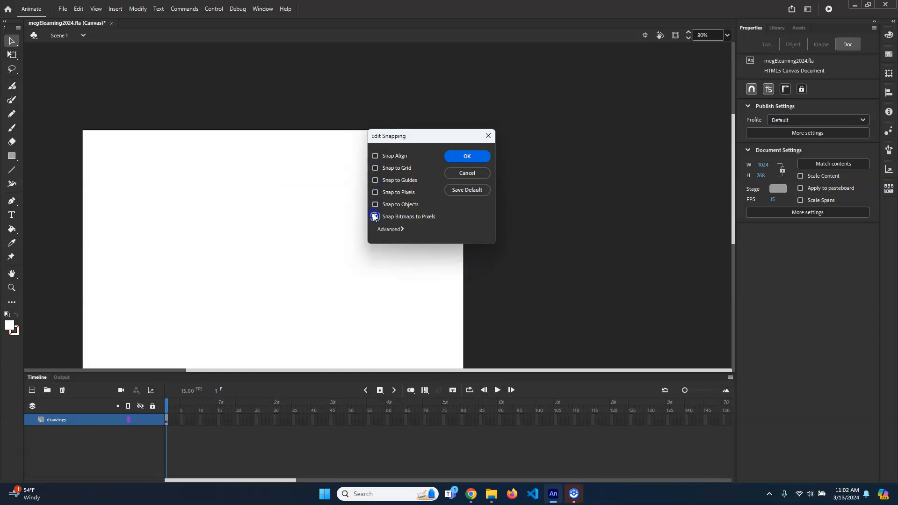
click(458, 161)
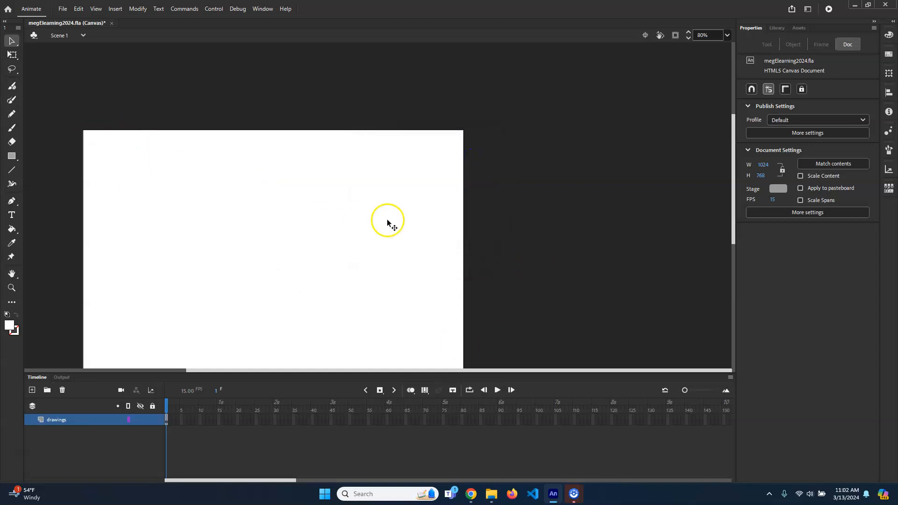
- Convert the white rectangle to a movie clip symbol named Slide01_mc and show the library
scroll(389, 219, down, 2)
scroll(389, 220, down, 1)
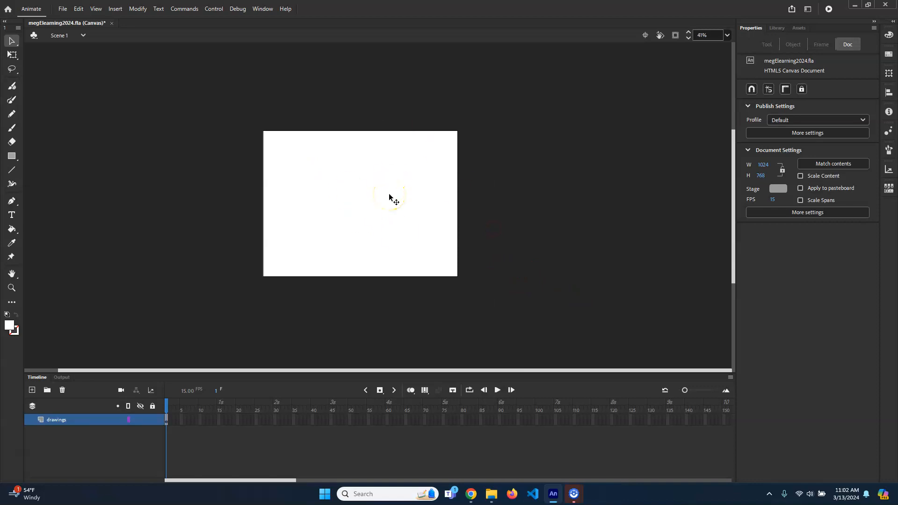
click(378, 164)
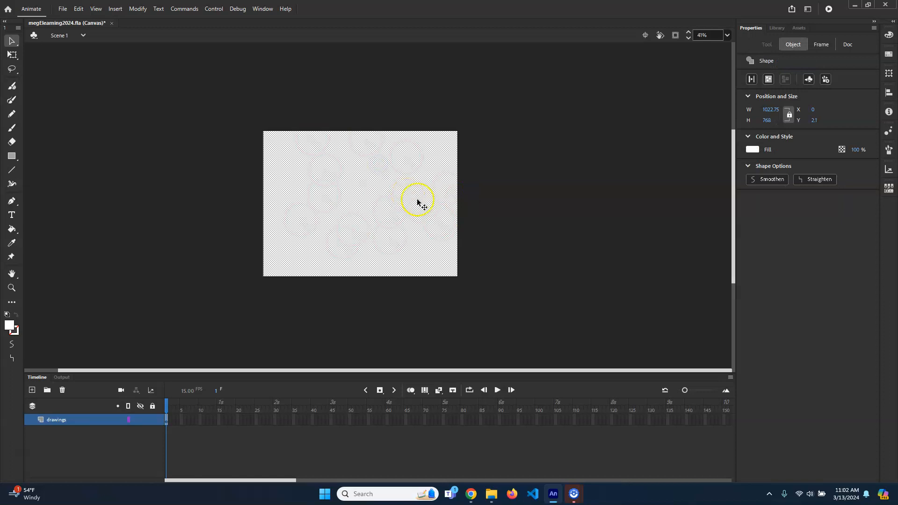
click(137, 9)
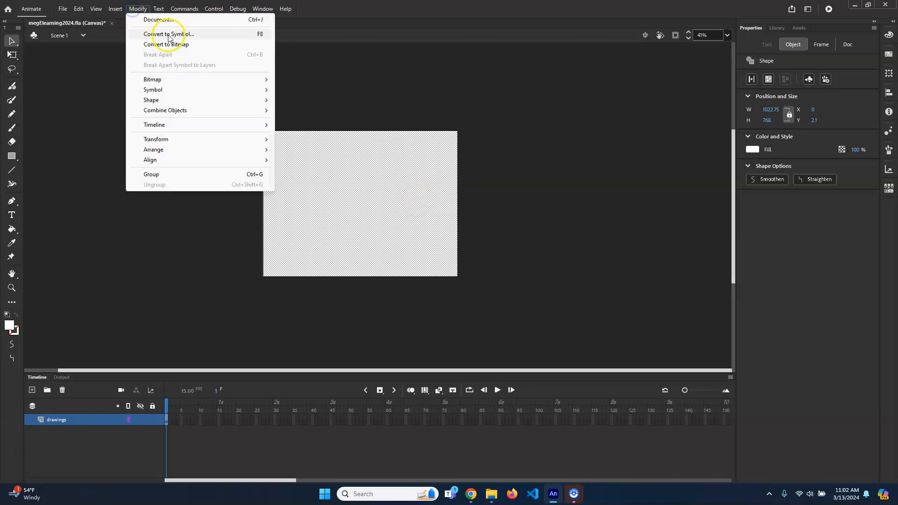
click(171, 32)
text(slide)
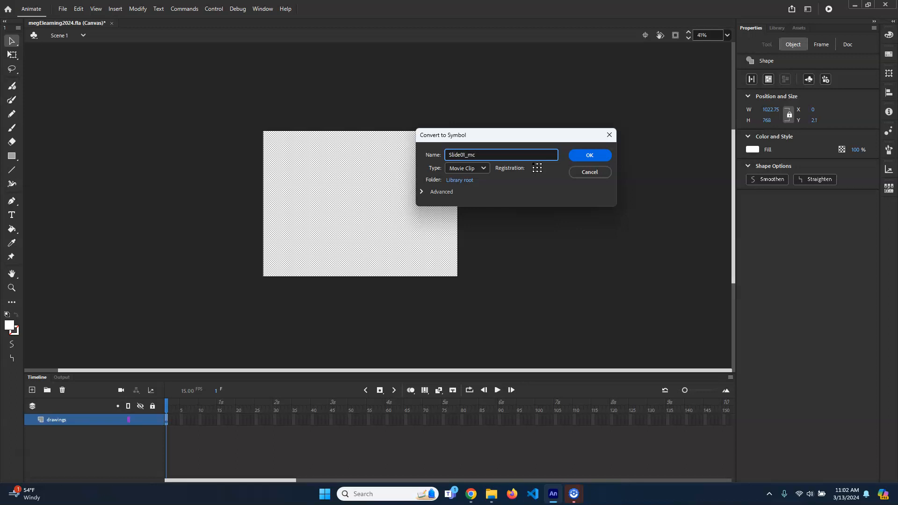
click(589, 155)
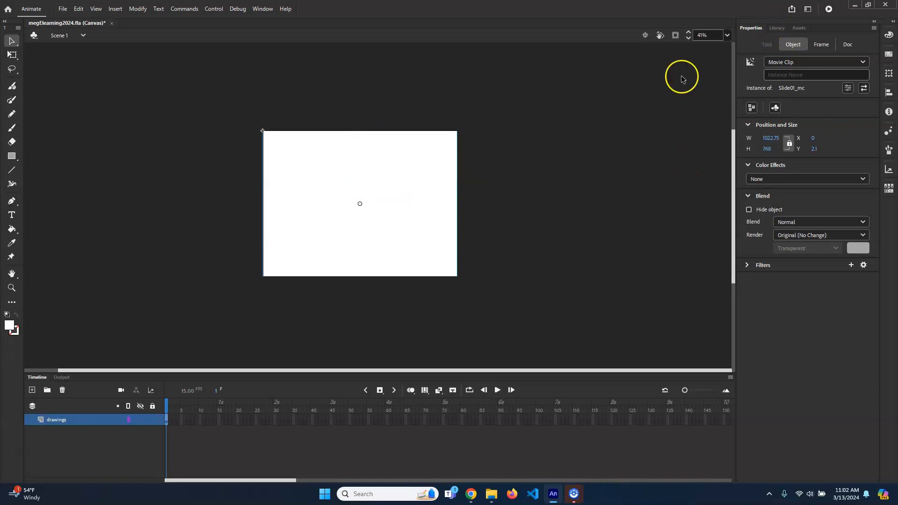
click(777, 28)
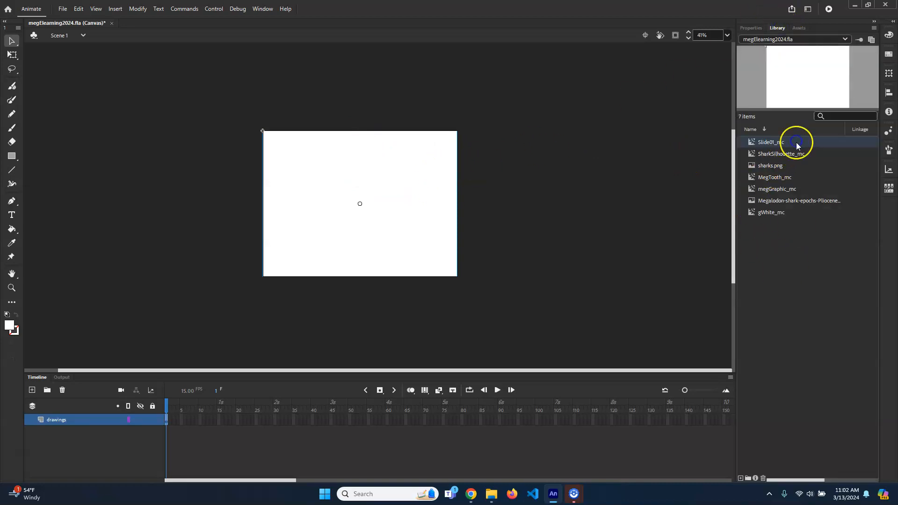
key(ctrl+d)
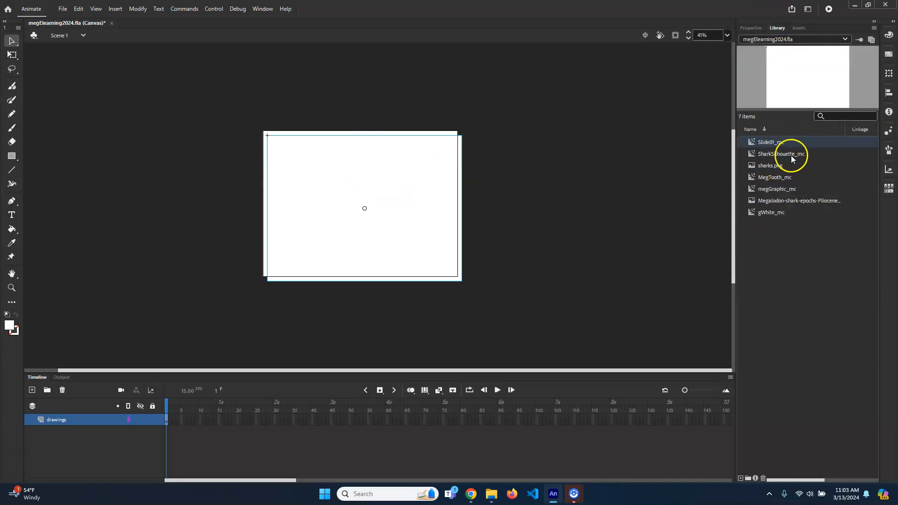
drag(424, 184, 441, 203)
key(Delete)
- Duplicate the Slide01_mc symbol in the library as Slide02_mc
right_click(792, 144)
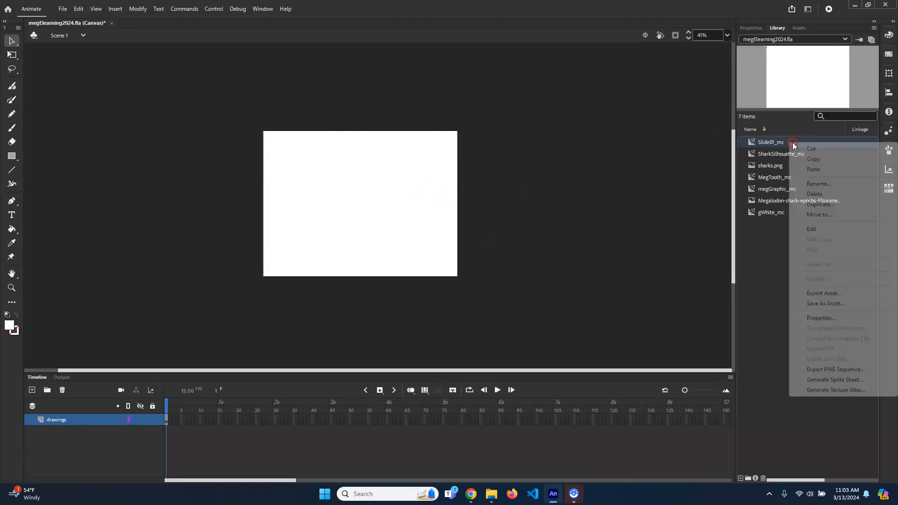
click(835, 204)
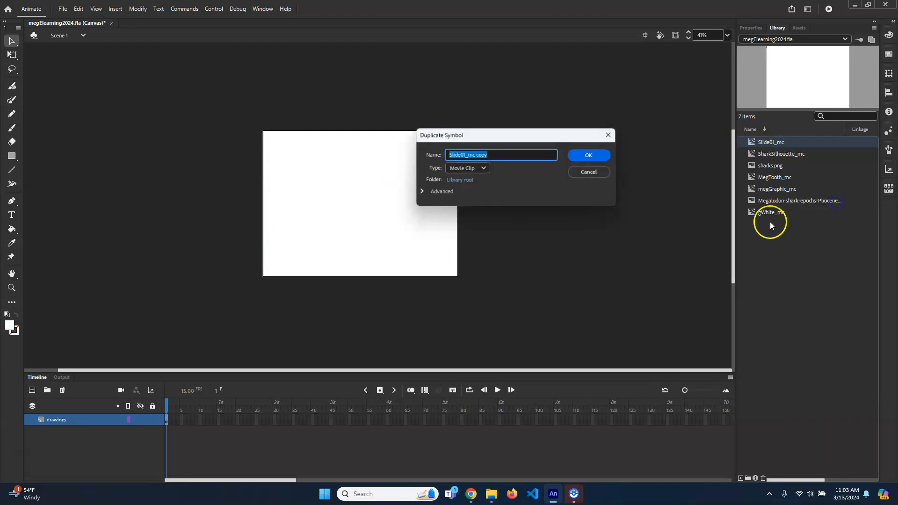
click(512, 158)
key(BackSpace)
key(BackSpace)
key(BackSpace)
key(BackSpace)
key(BackSpace)
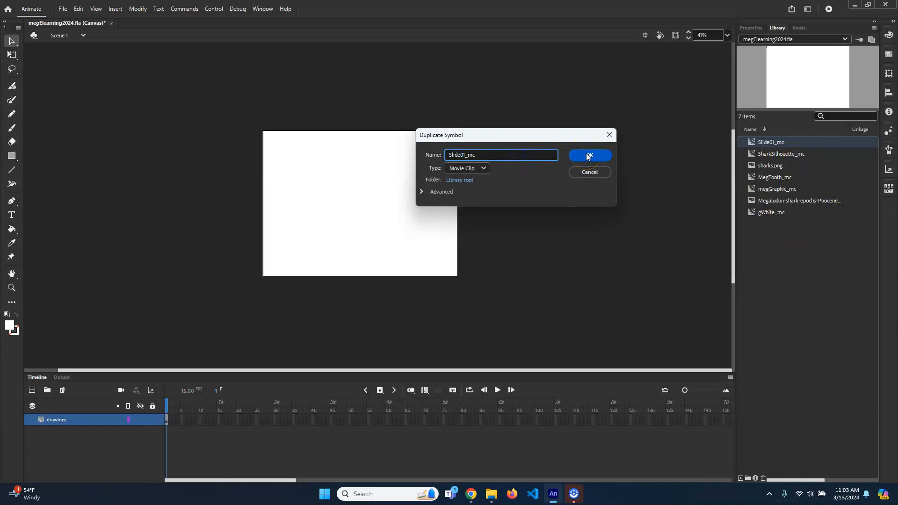
click(587, 156)
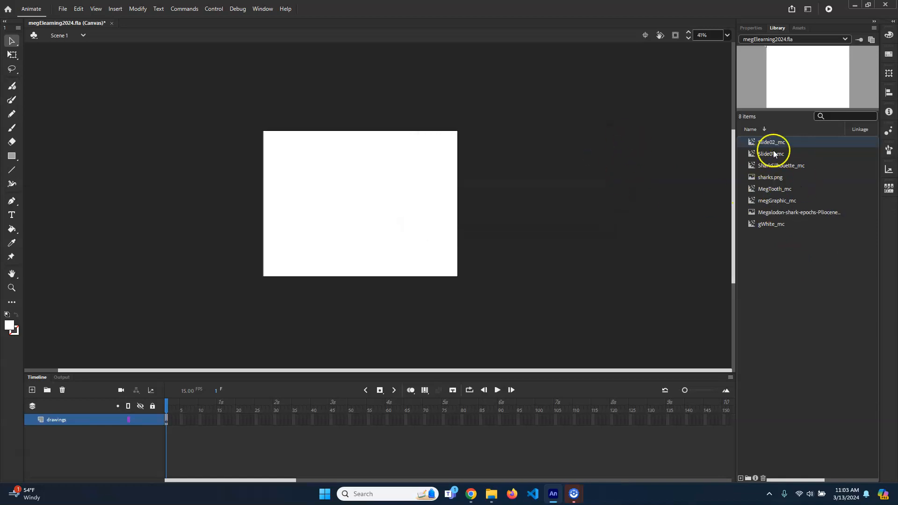
- Duplicate the Slide02_mc symbol in the library as Slide03_mc
right_click(789, 147)
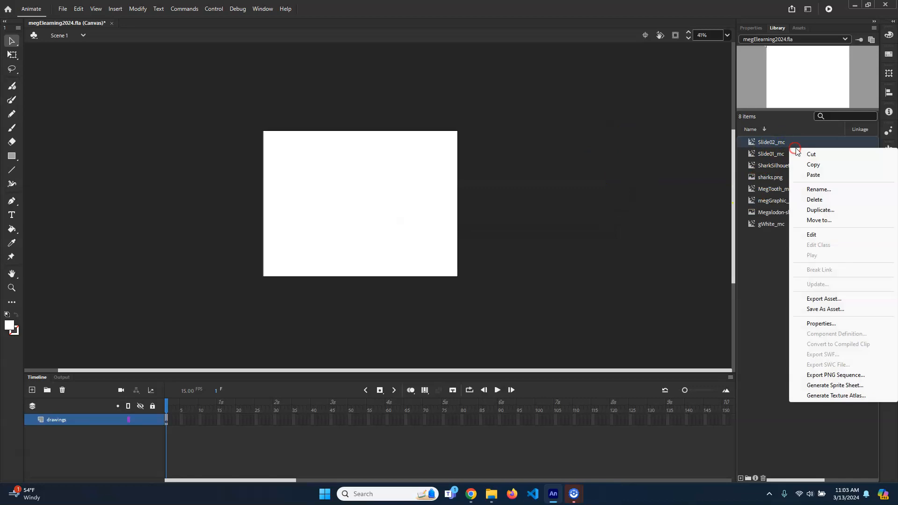
click(829, 204)
click(546, 152)
key(BackSpace)
key(BackSpace)
key(BackSpace)
key(BackSpace)
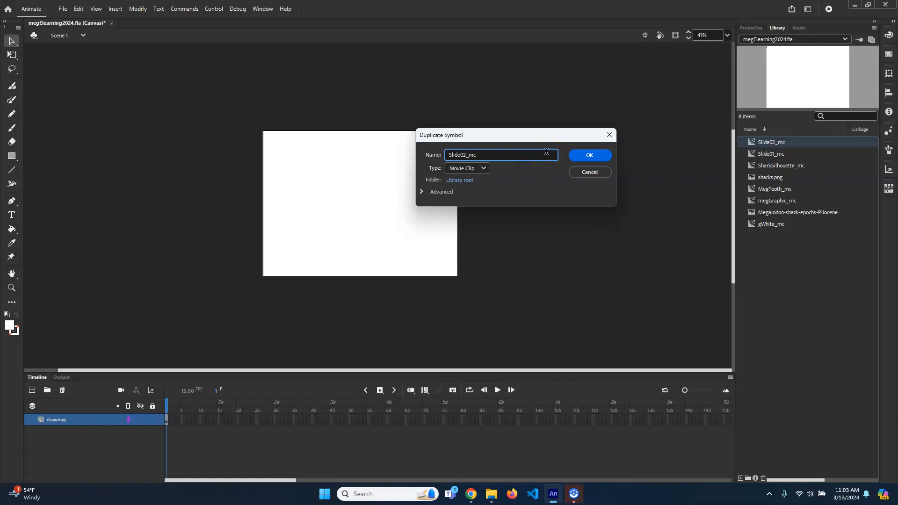
text(3)
key(Return)
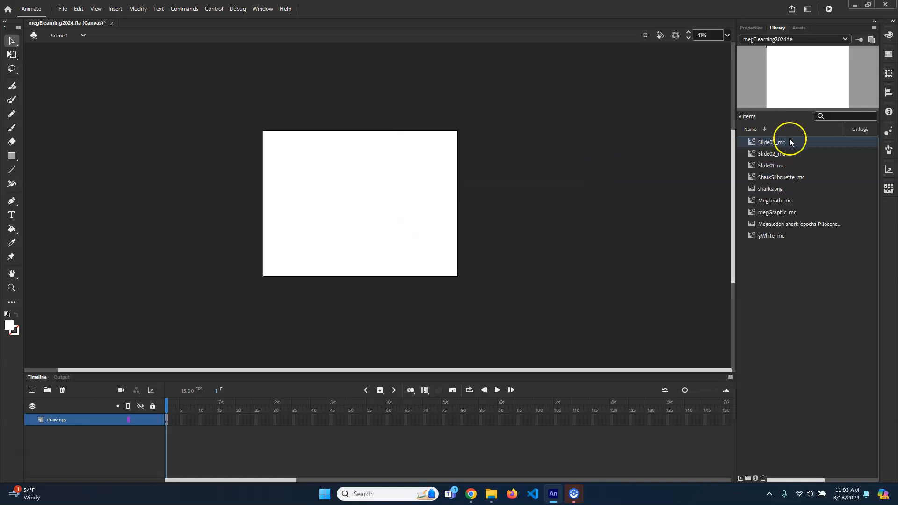
- Duplicate the Slide03_mc symbol in the library as Slide04_mc
right_click(789, 141)
click(837, 199)
click(521, 153)
key(BackSpace)
key(BackSpace)
key(BackSpace)
key(BackSpace)
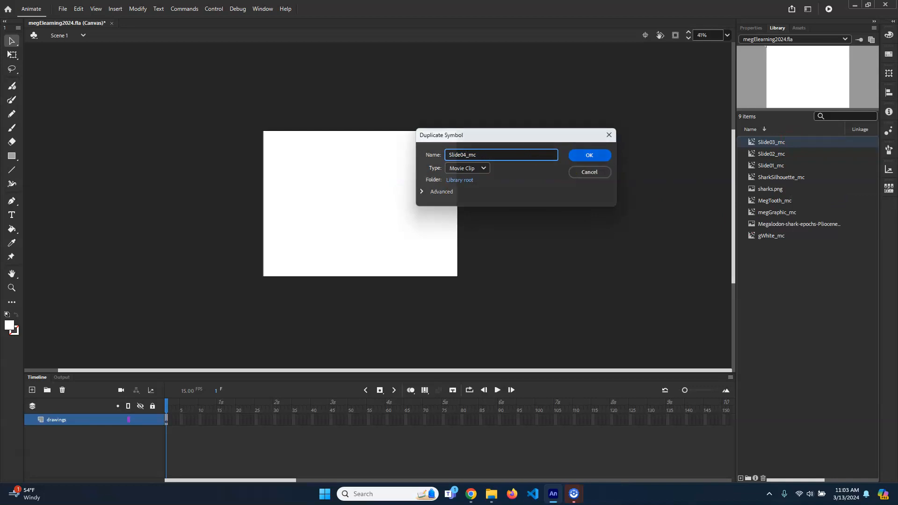
key(Return)
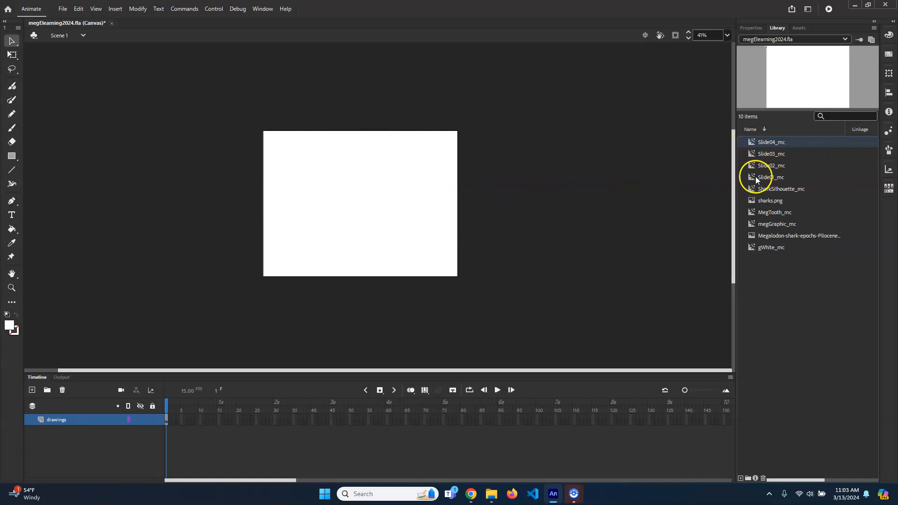
- Place an instance of Slide02_mc on the pasteboard just right of the stage, leaving a small gap beside the first slide
click(366, 161)
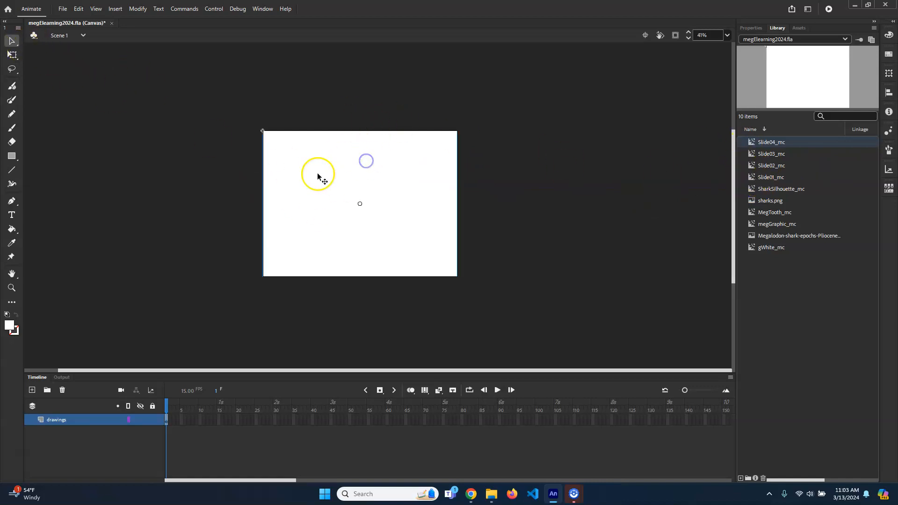
click(753, 28)
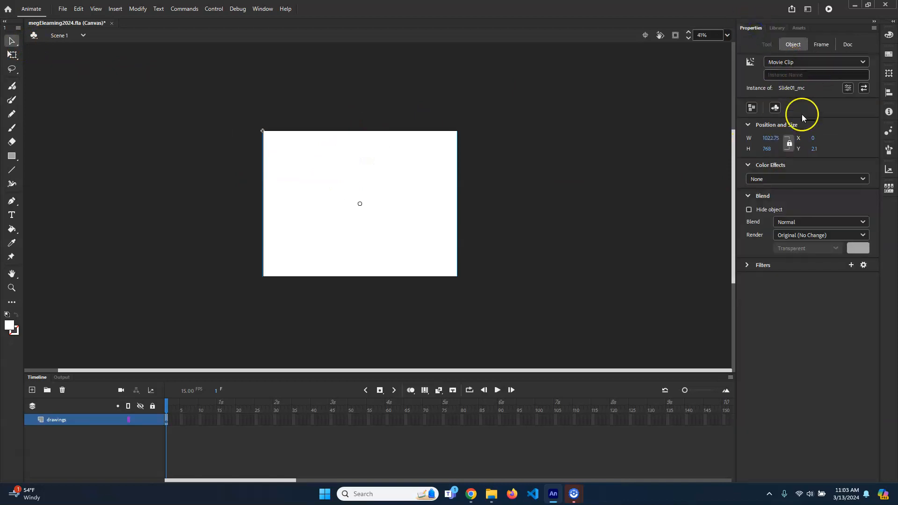
click(775, 28)
drag(772, 164, 520, 196)
drag(512, 145, 556, 149)
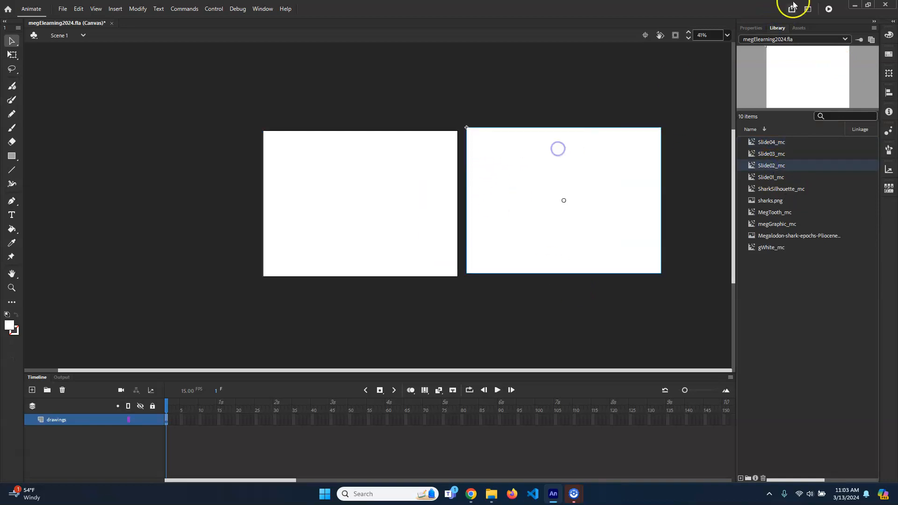
- Place a second Slide01_mc instance above the slides and compare the source symbols of the two pasteboard instances
click(748, 28)
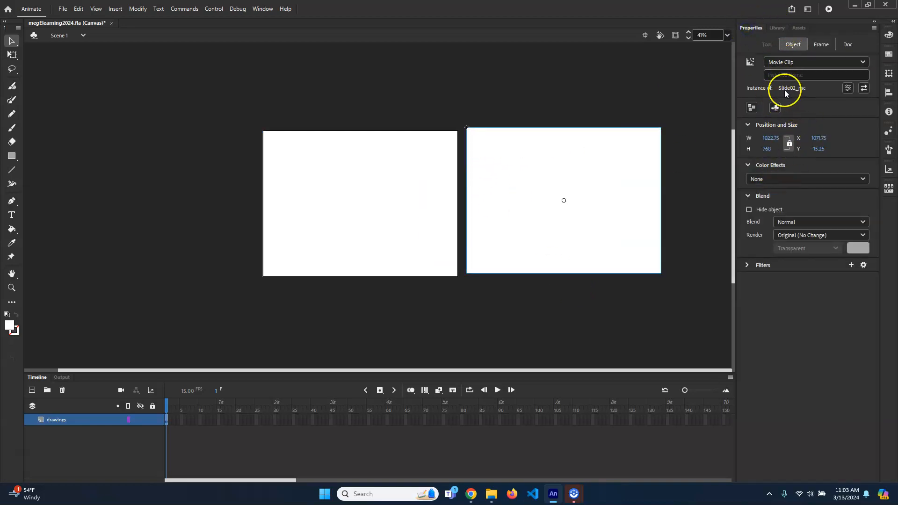
click(776, 29)
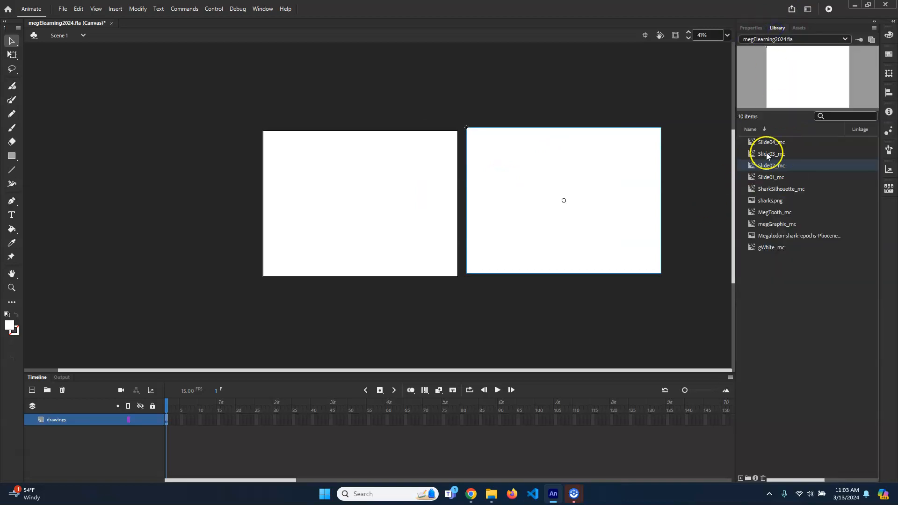
click(769, 182)
drag(492, 106, 490, 104)
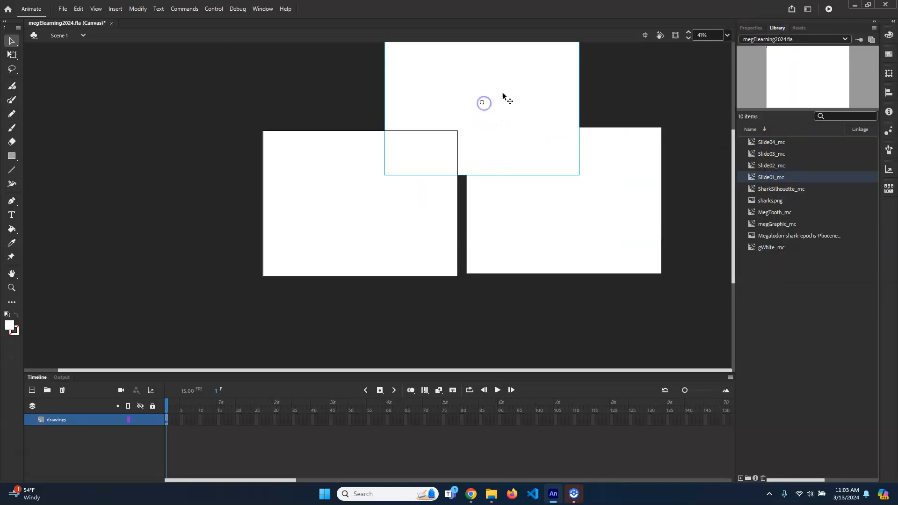
click(751, 28)
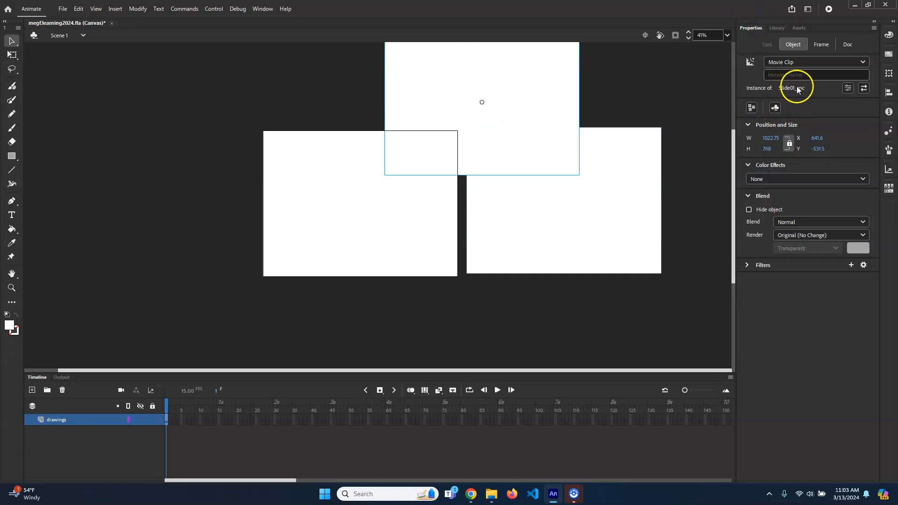
- Delete the extra Slide01_mc instance and the Slide02_mc instance, keeping only the slide on the stage
click(776, 28)
click(561, 109)
key(Delete)
click(607, 187)
key(Delete)
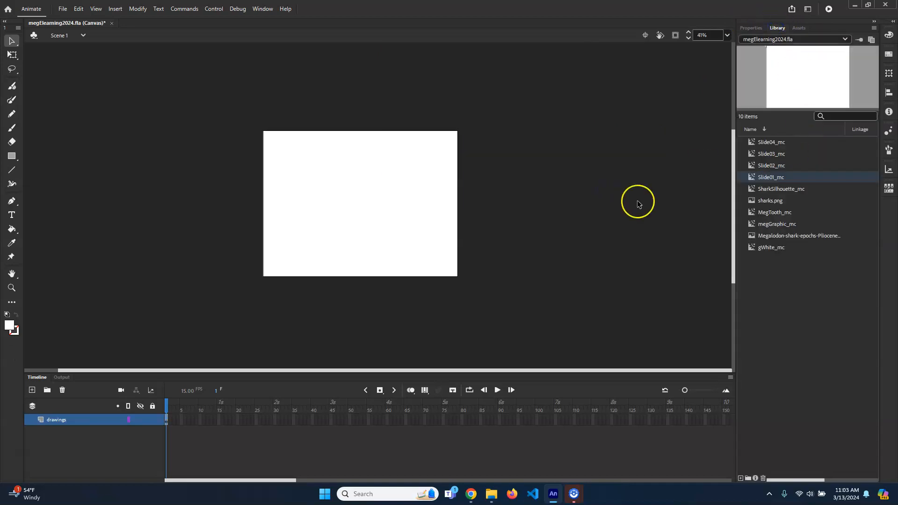
- Open the Slide01_mc instance on the stage for editing in place
click(422, 209)
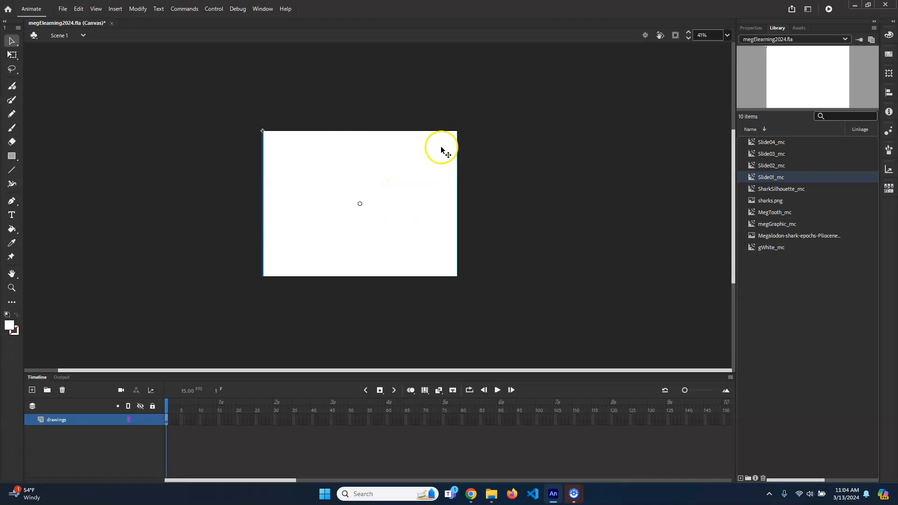
double_click(421, 163)
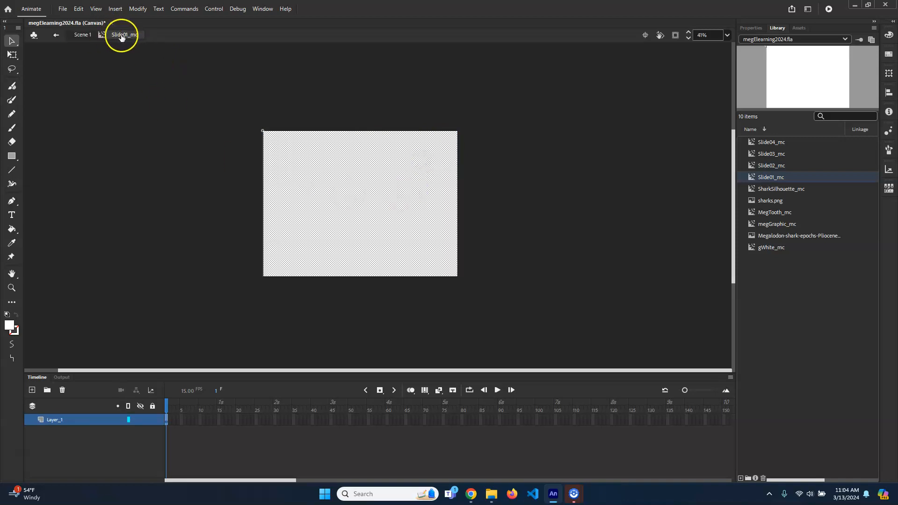
click(497, 173)
click(385, 175)
click(297, 104)
click(388, 191)
- Rename the layer inside Slide01_mc as background, lock it and add a new layer above it
double_click(55, 419)
text(background)
key(Return)
click(151, 420)
click(32, 390)
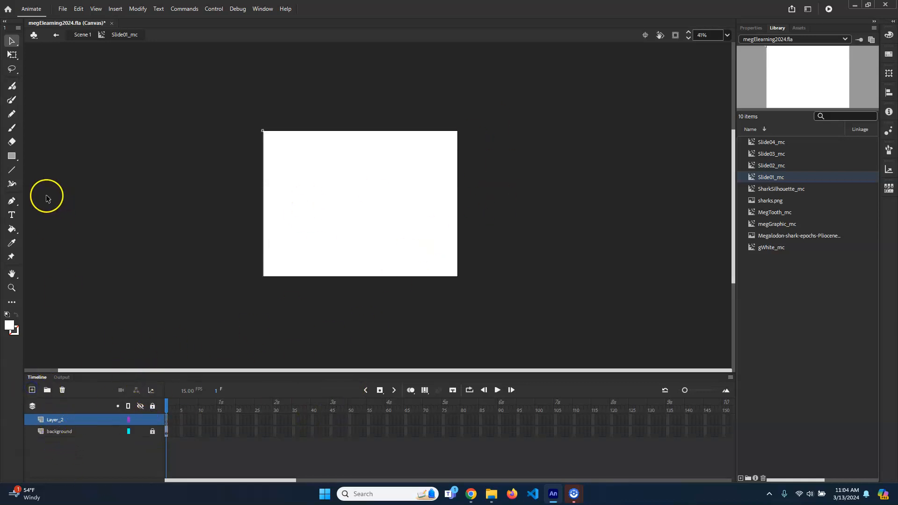
- Set the Text tool's fill colour to black (#000000)
click(12, 214)
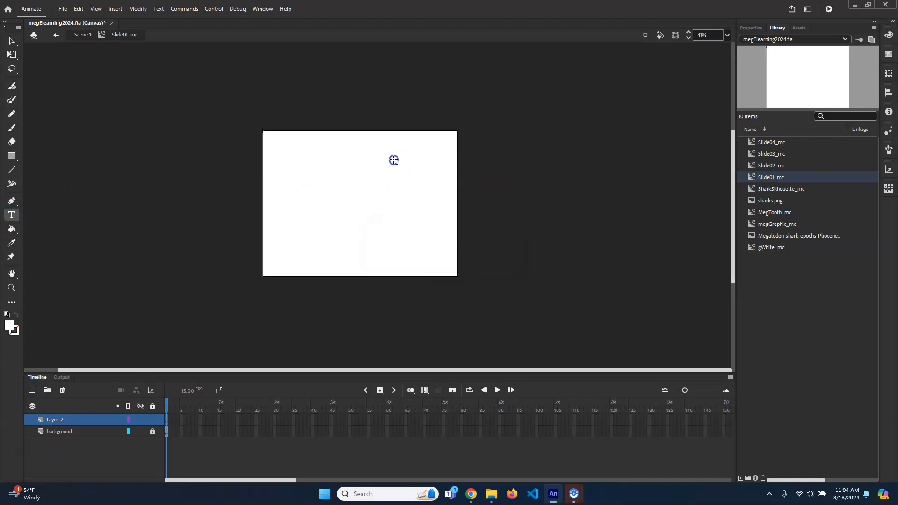
click(750, 28)
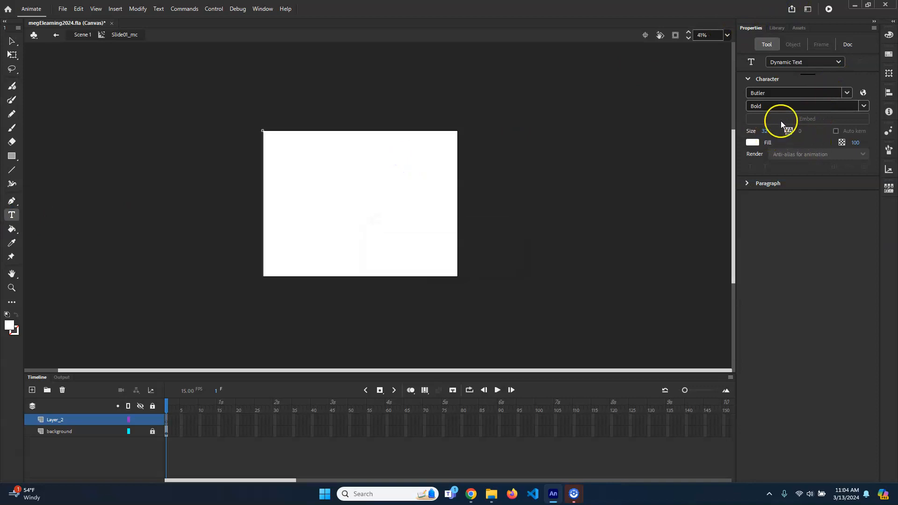
click(752, 142)
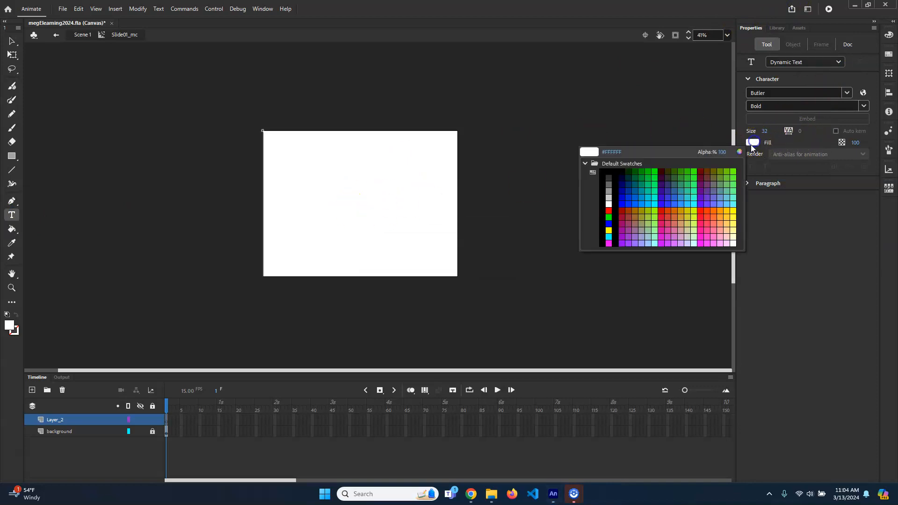
click(616, 169)
- Add the text 1 in a larger font size near the middle of Slide01_mc and return to Scene 1
click(345, 206)
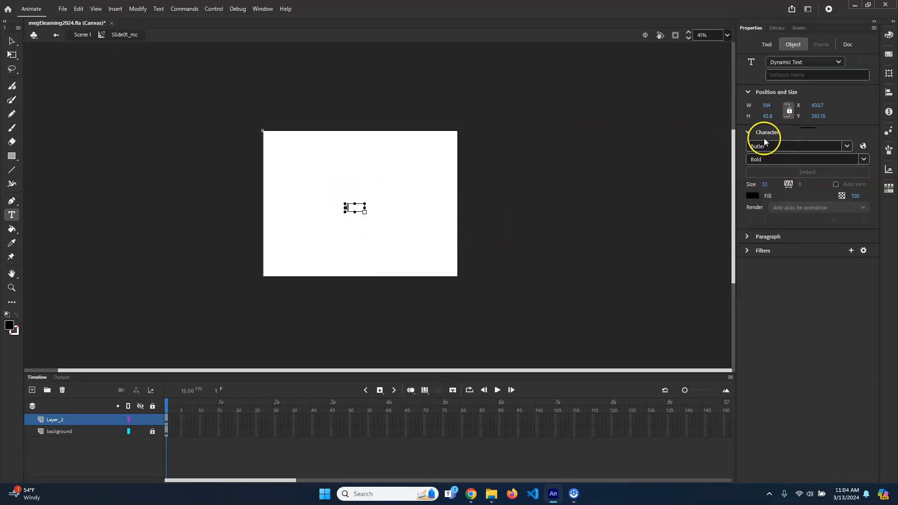
click(767, 185)
key(Return)
click(11, 41)
click(522, 185)
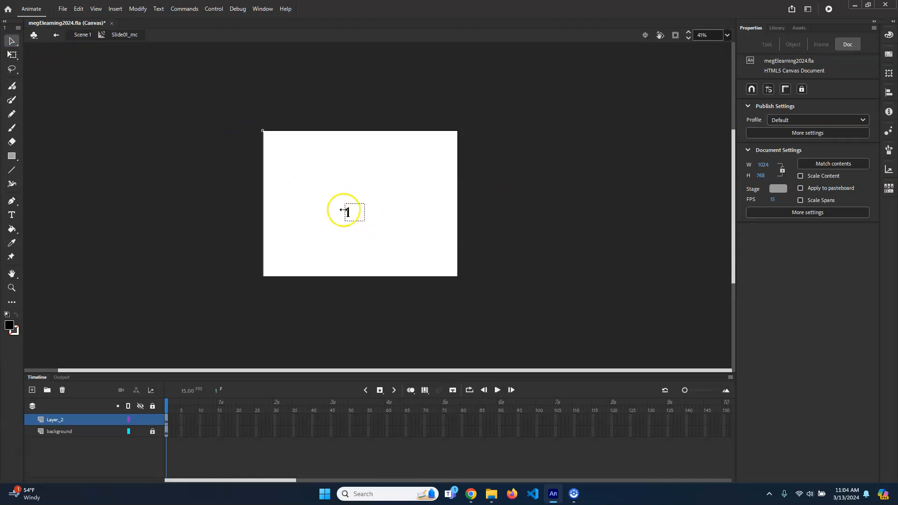
click(75, 35)
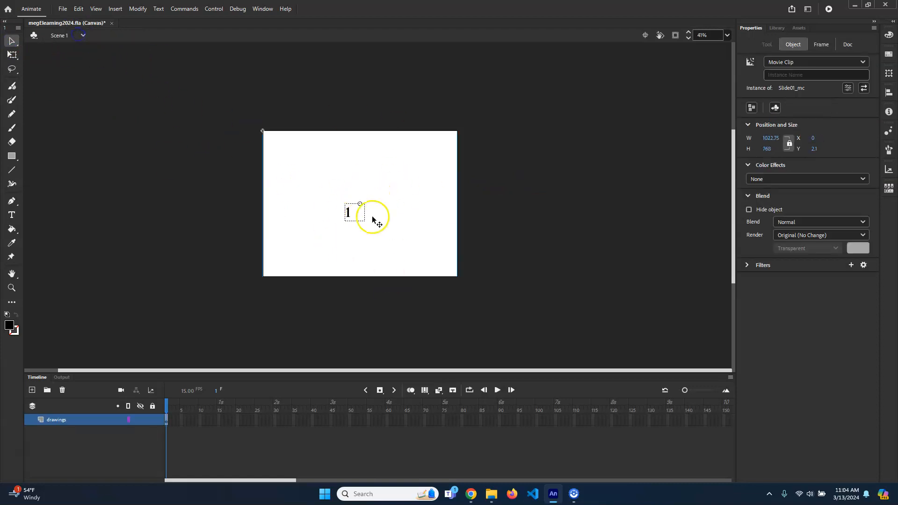
- Try placing a Slide02_mc instance beside the first slide and opening it for editing in place
click(774, 27)
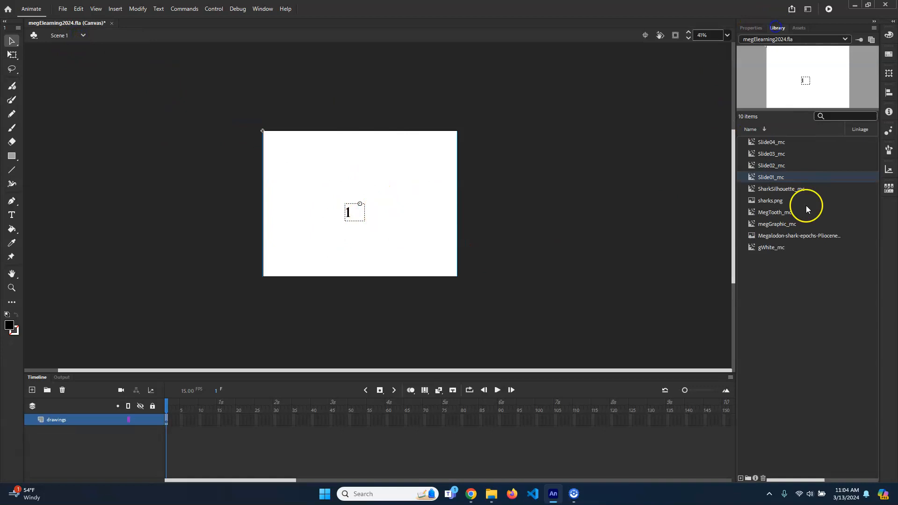
click(788, 165)
drag(788, 165, 588, 263)
double_click(467, 256)
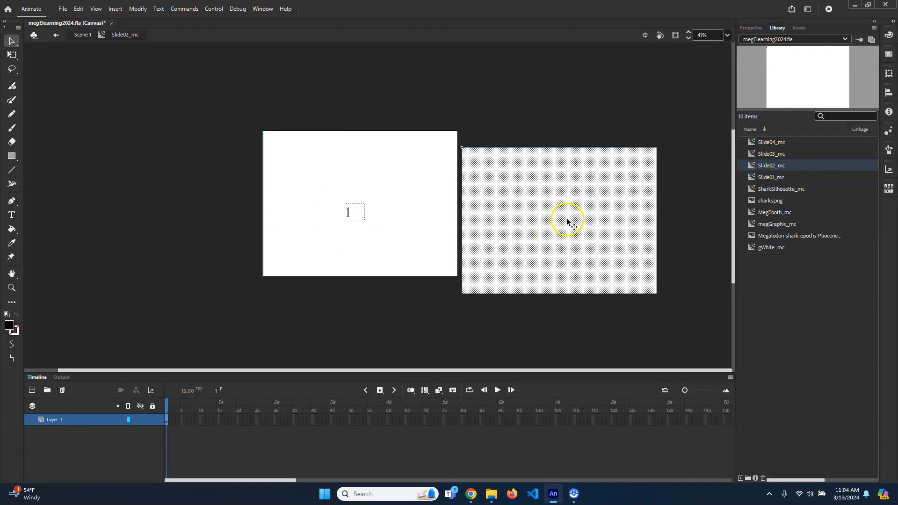
click(81, 33)
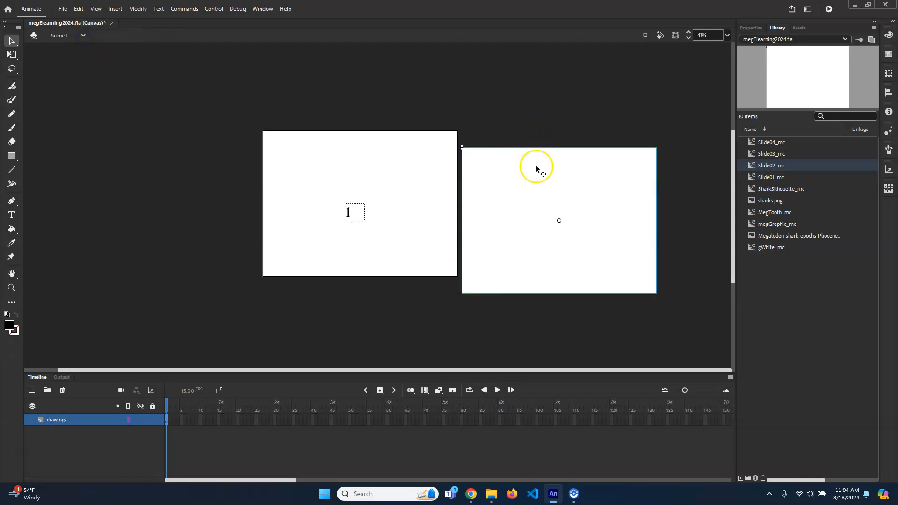
key(Delete)
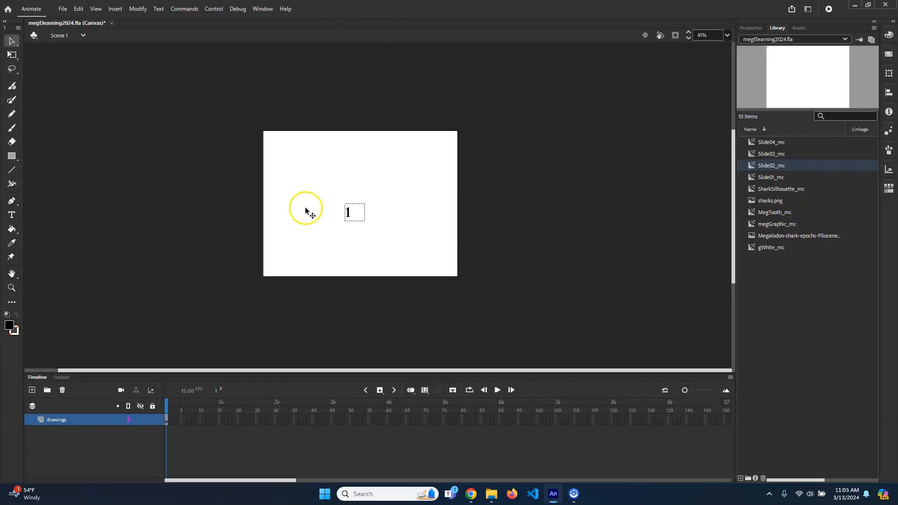
- Open Slide02_mc from the library, rename its layer as background, lock that layer and add a new one above it
double_click(767, 166)
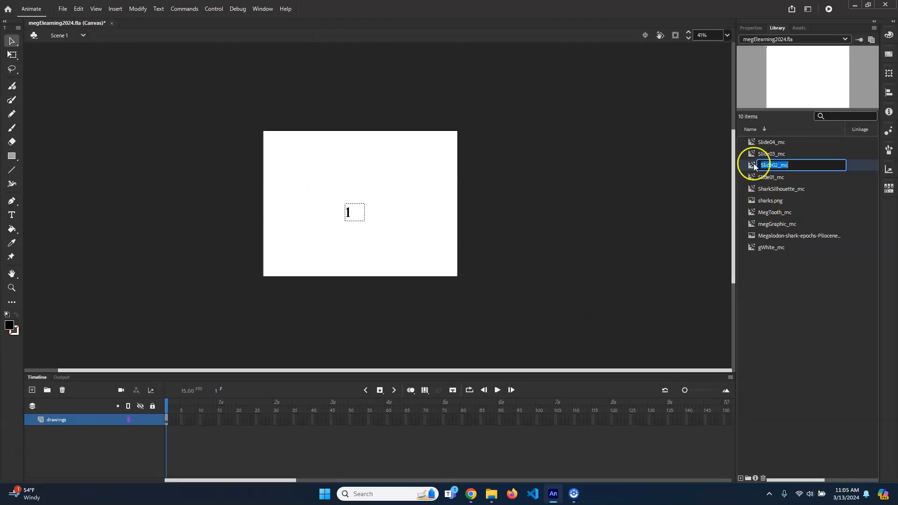
double_click(752, 165)
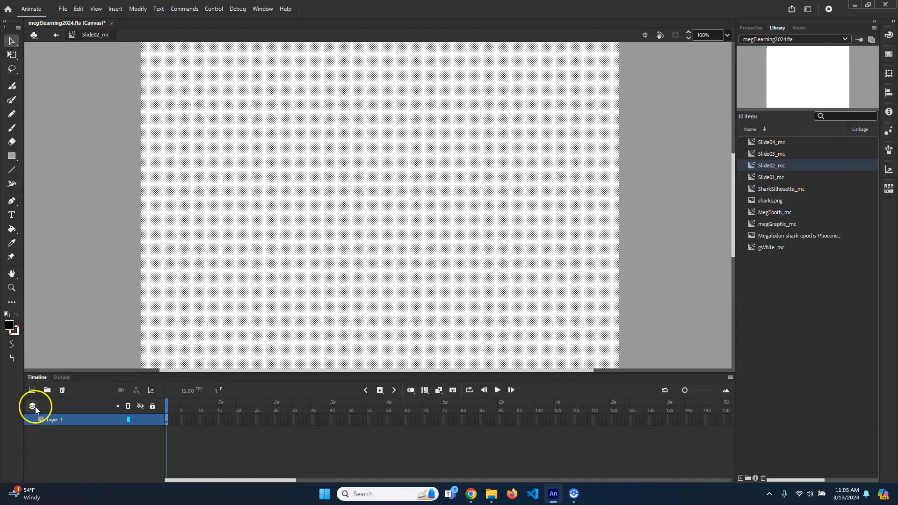
double_click(56, 419)
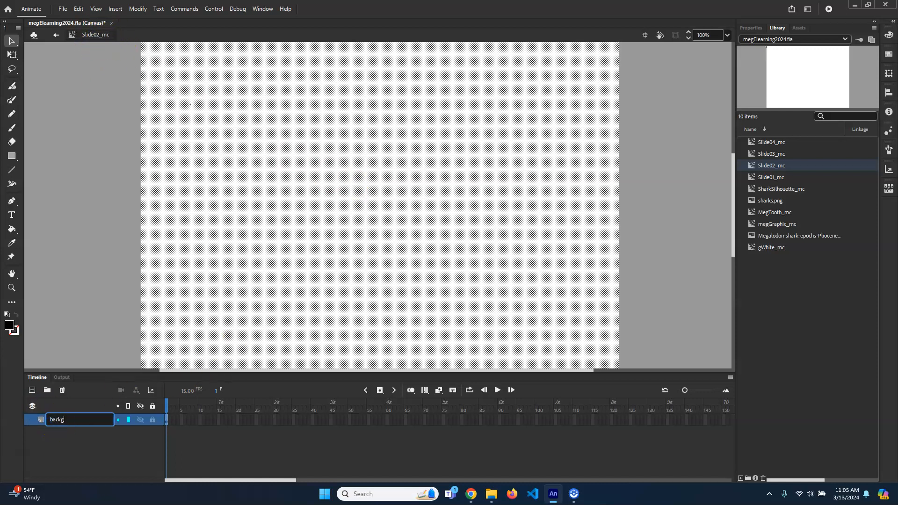
key(Return)
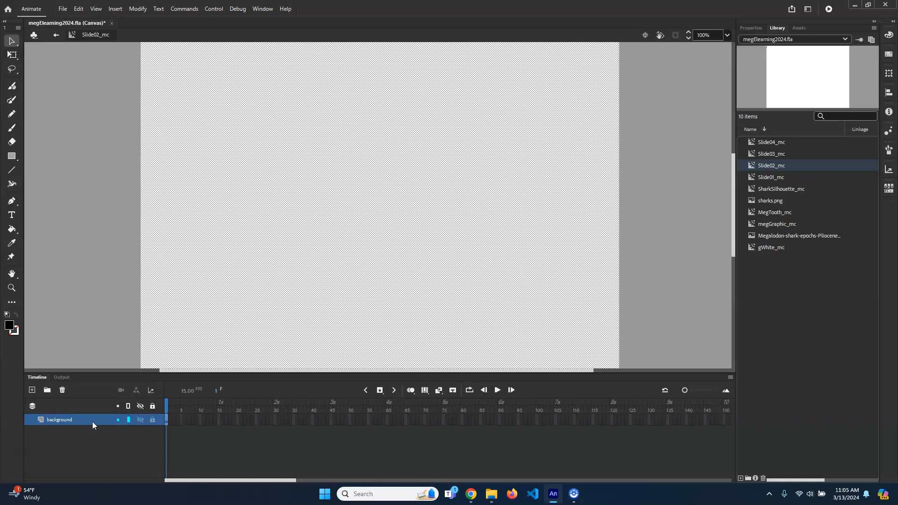
click(32, 390)
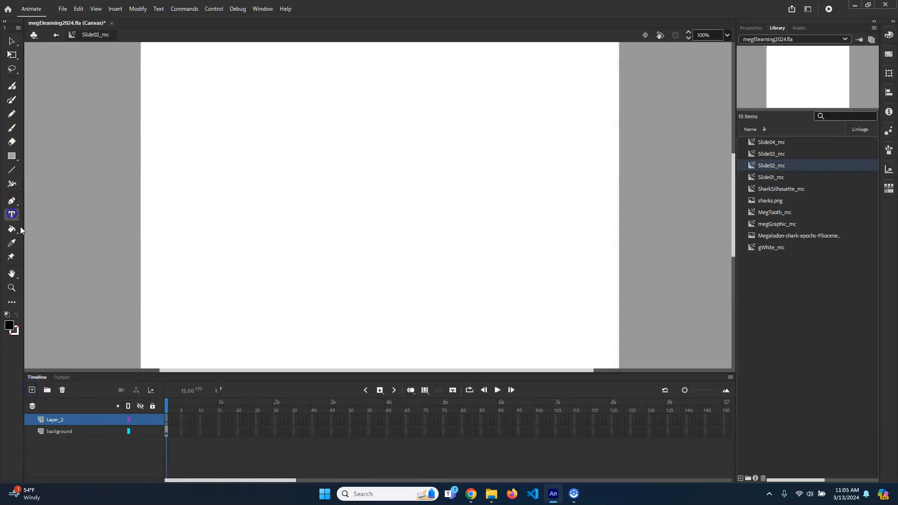
click(152, 431)
- Add the text 2 near the middle of Slide02_mc on the new layer and return to Scene 1
click(305, 210)
text(2)
click(12, 40)
click(56, 34)
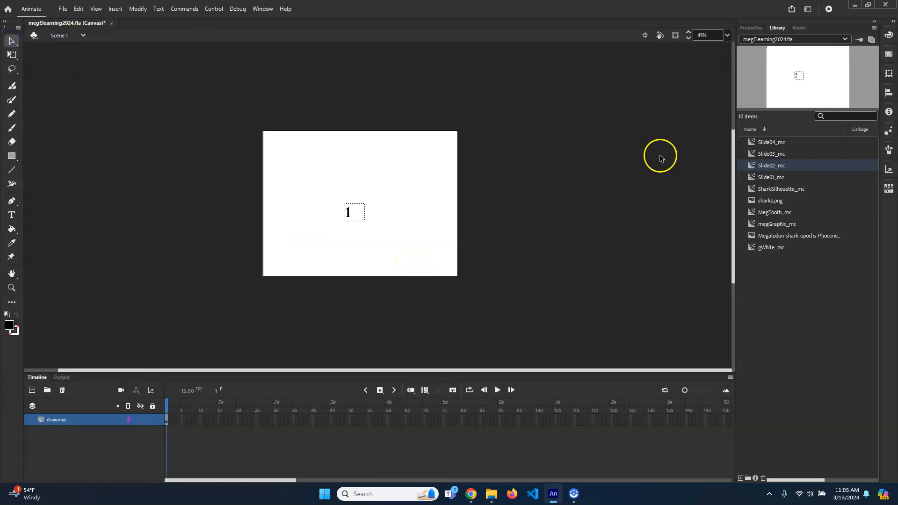
- Open Slide03_mc from the library, rename its layer as background, lock that layer and add a new one above it
double_click(755, 154)
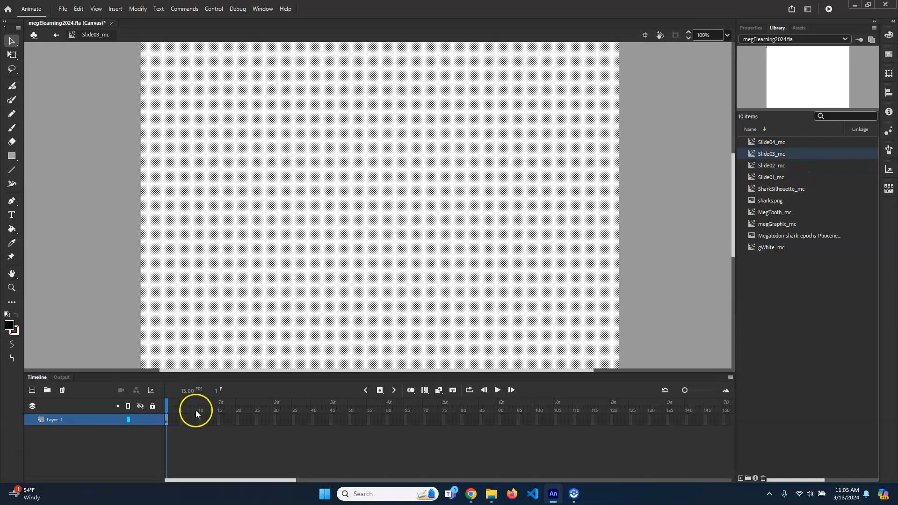
double_click(56, 419)
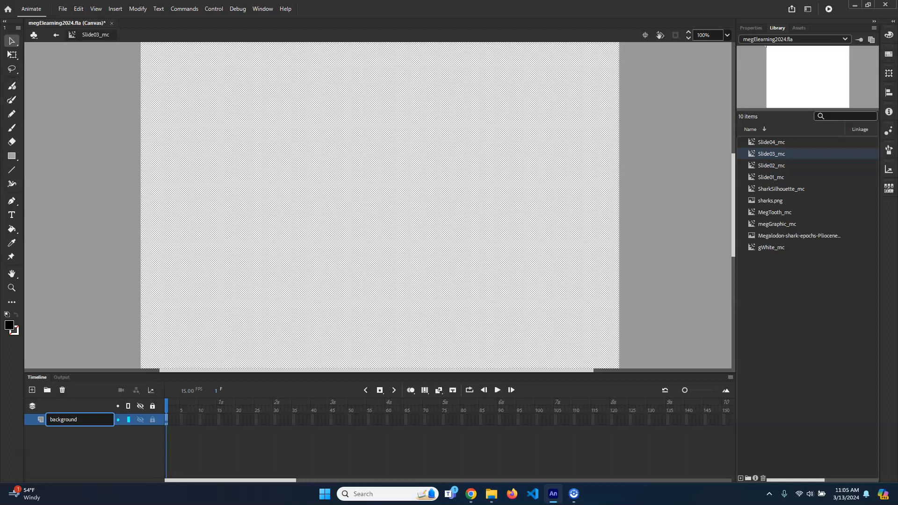
text(background)
key(Return)
click(153, 419)
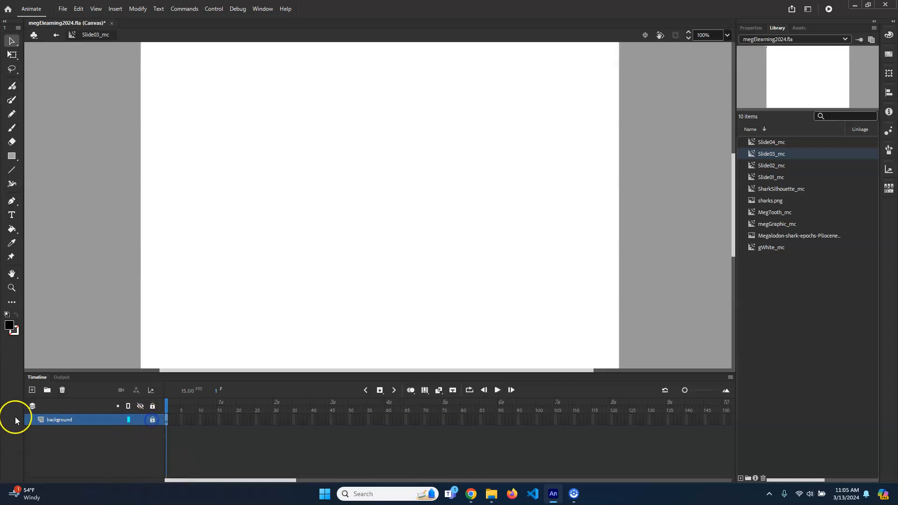
click(32, 389)
- Add the text 3 near the middle of Slide03_mc on the new layer and return to Scene 1
click(11, 215)
click(344, 211)
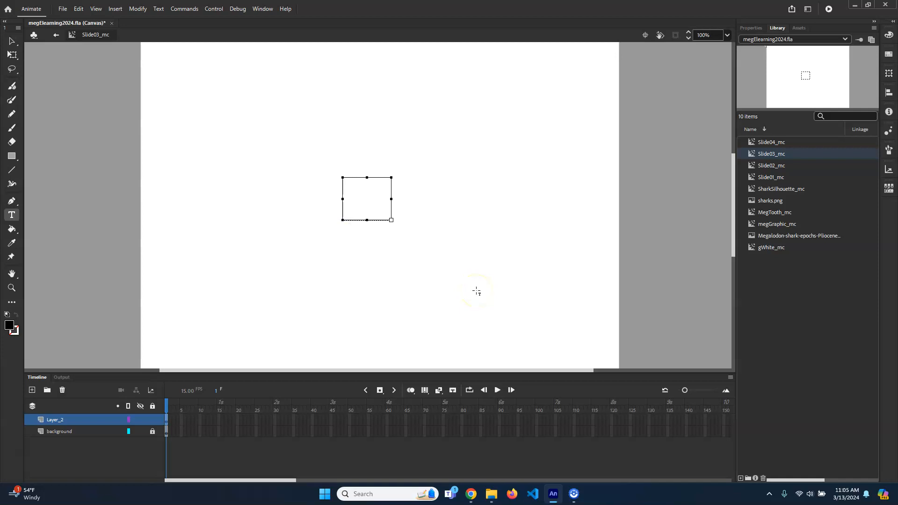
click(420, 278)
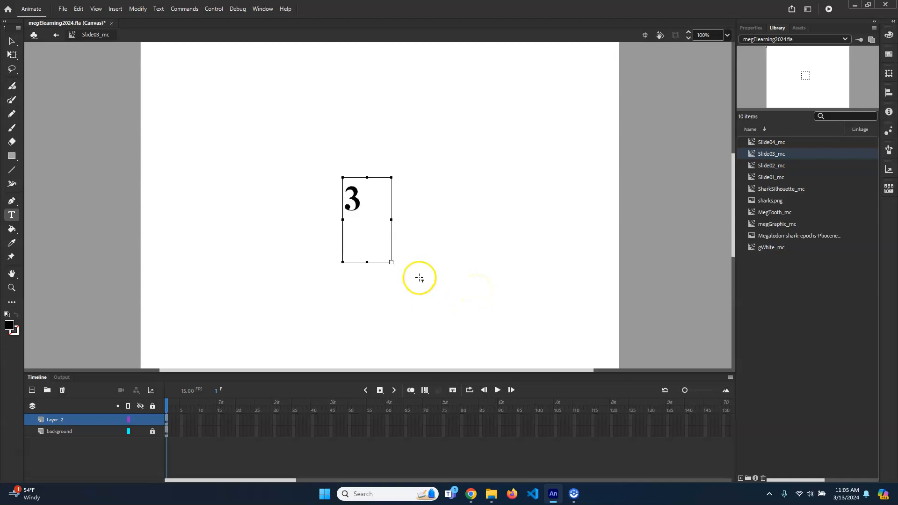
click(57, 35)
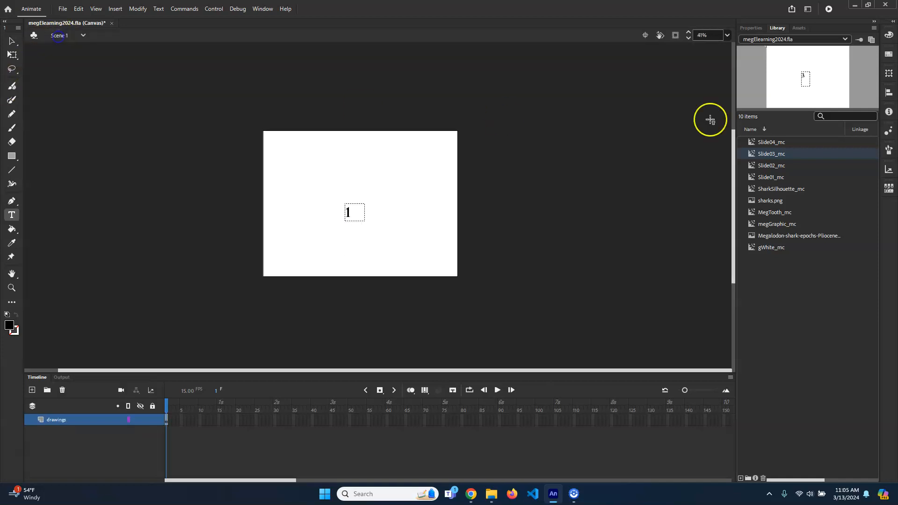
- Open Slide04_mc from the library, rename its layer as background, lock that layer and add a new one above it
click(773, 167)
click(782, 154)
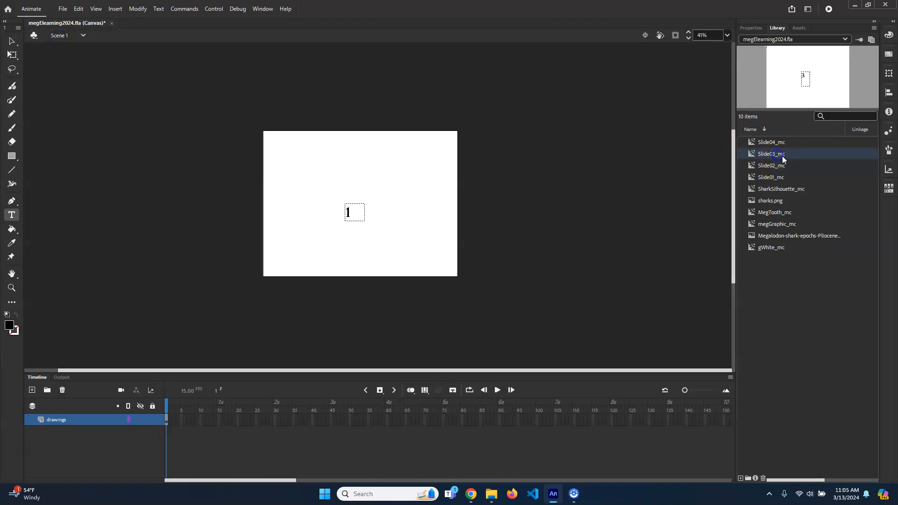
click(801, 138)
double_click(749, 141)
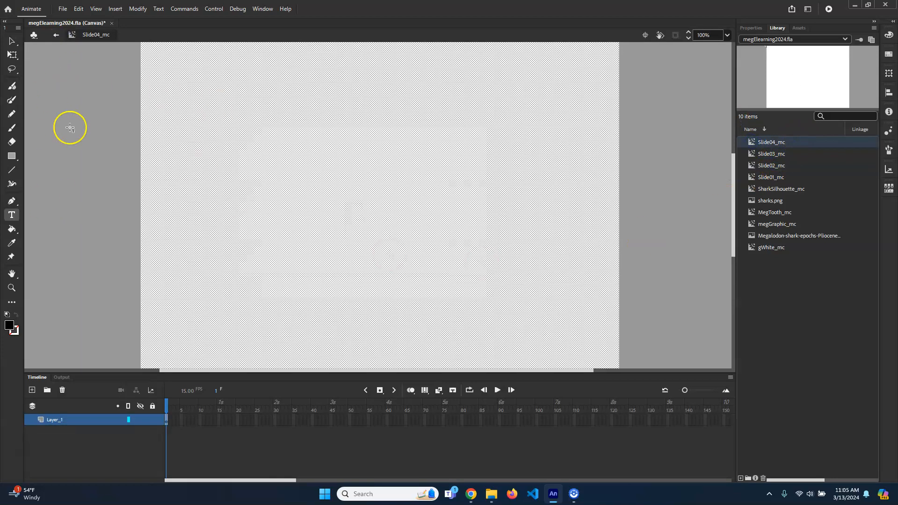
double_click(55, 420)
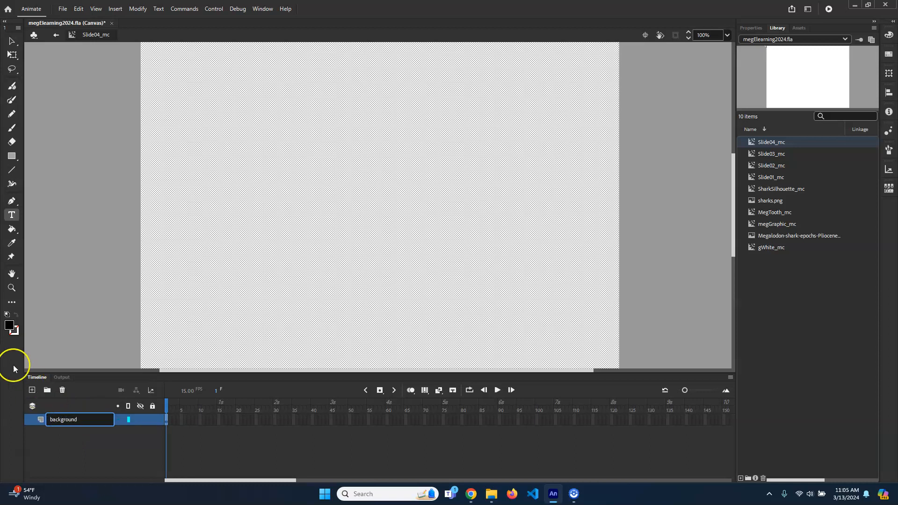
key(Return)
click(123, 455)
click(32, 389)
click(150, 432)
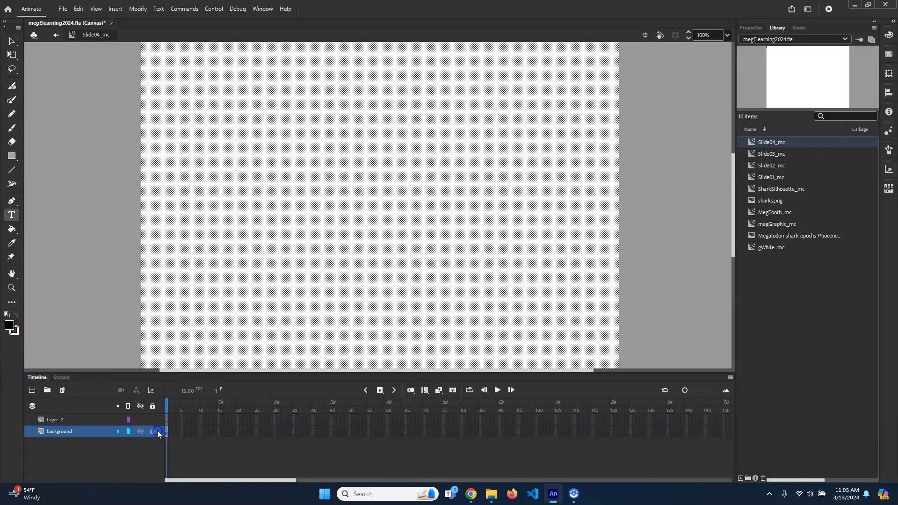
click(155, 432)
- Add the text 4 near the middle of Slide04_mc on the new layer
click(64, 420)
click(335, 212)
text(4)
click(11, 40)
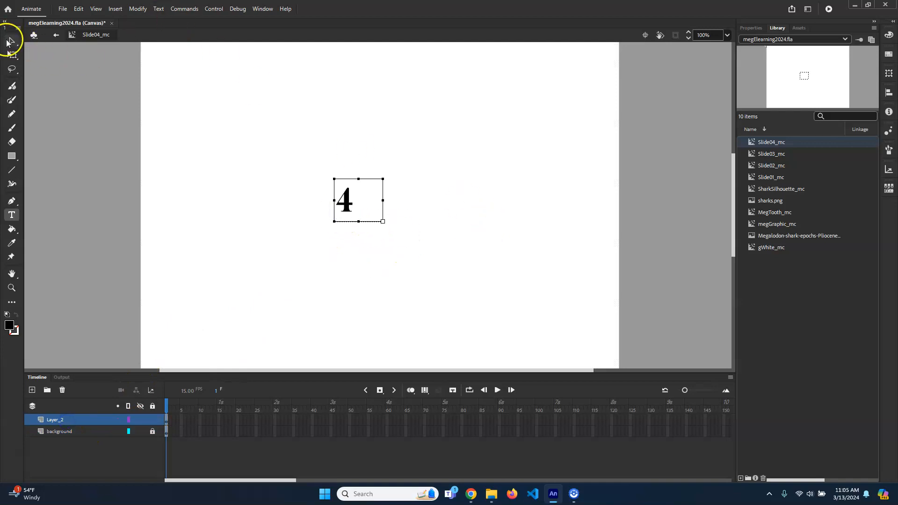
- Return to Scene 1 and place Slide02_mc from the library directly to the right of Slide 1
click(57, 35)
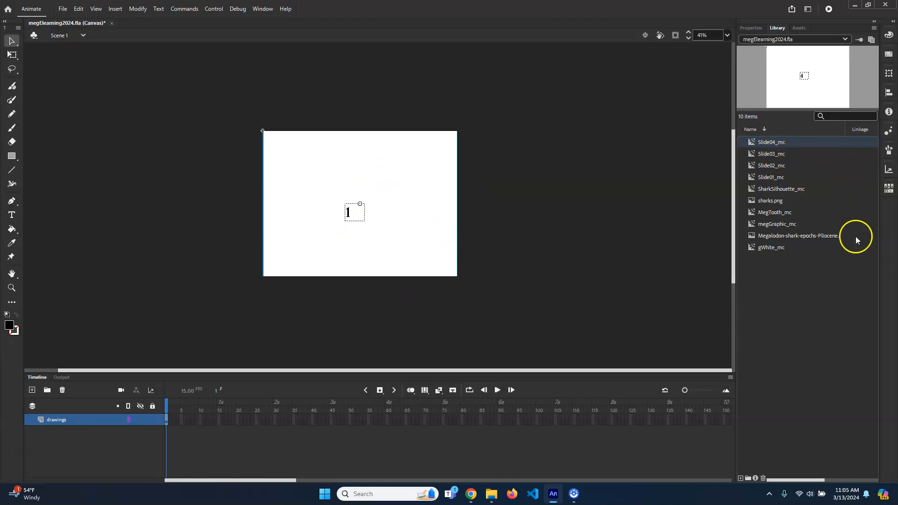
click(783, 171)
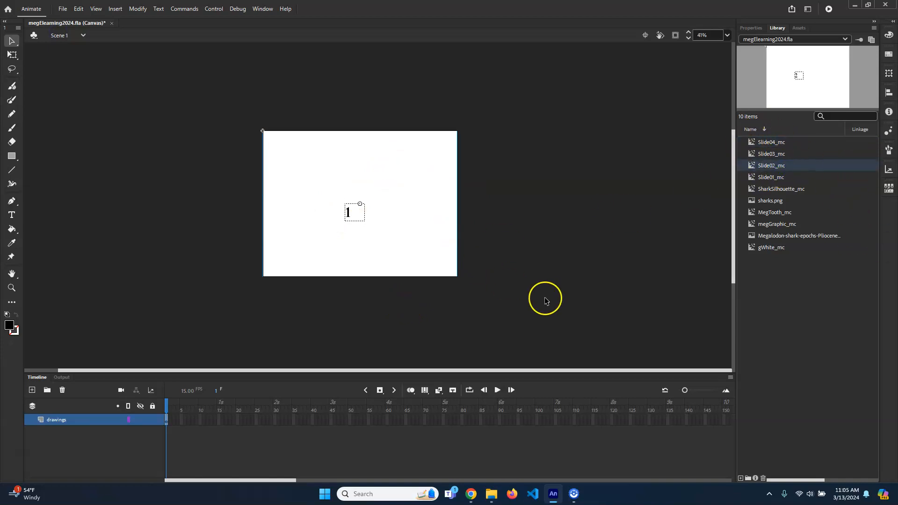
scroll(489, 282, down, 1)
drag(772, 165, 601, 200)
drag(531, 197, 525, 169)
- Turn on Snap Align and move Slide02_mc flush against the right edge of Slide 1
click(96, 9)
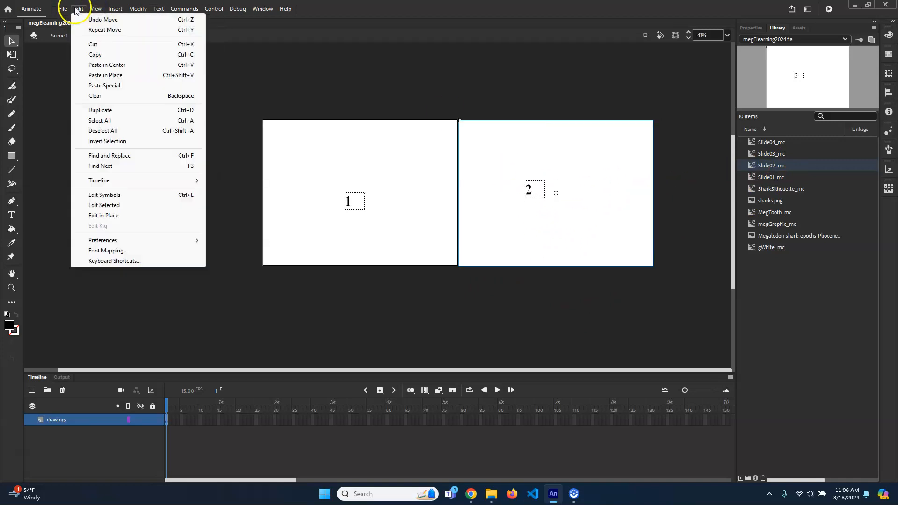
mouse_move(149, 115)
click(258, 115)
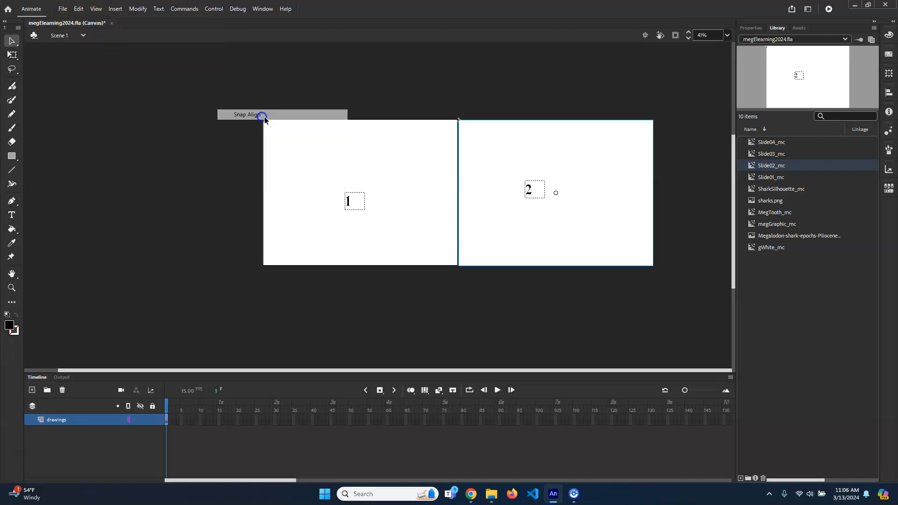
drag(565, 158, 557, 164)
- Place Slide03_mc from the library and snap it flush against the right edge of Slide 2
scroll(592, 300, down, 2)
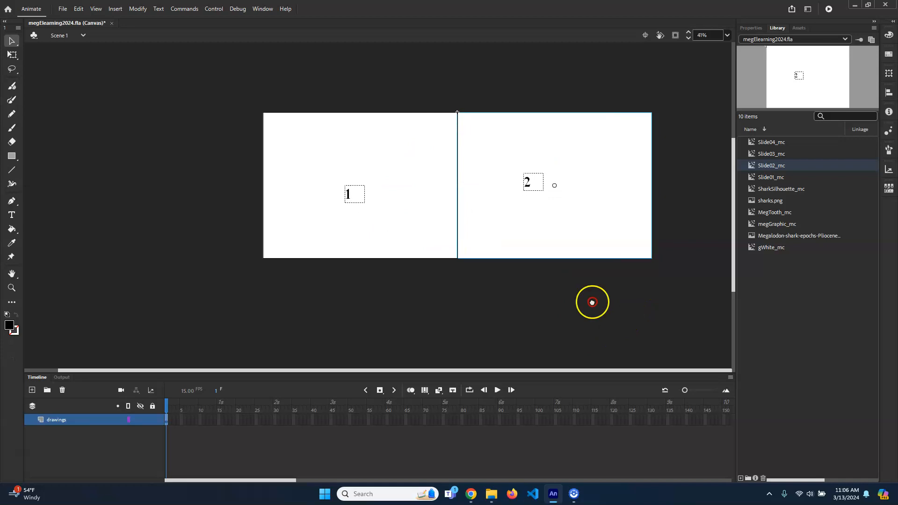
drag(761, 155, 566, 308)
drag(492, 278, 671, 141)
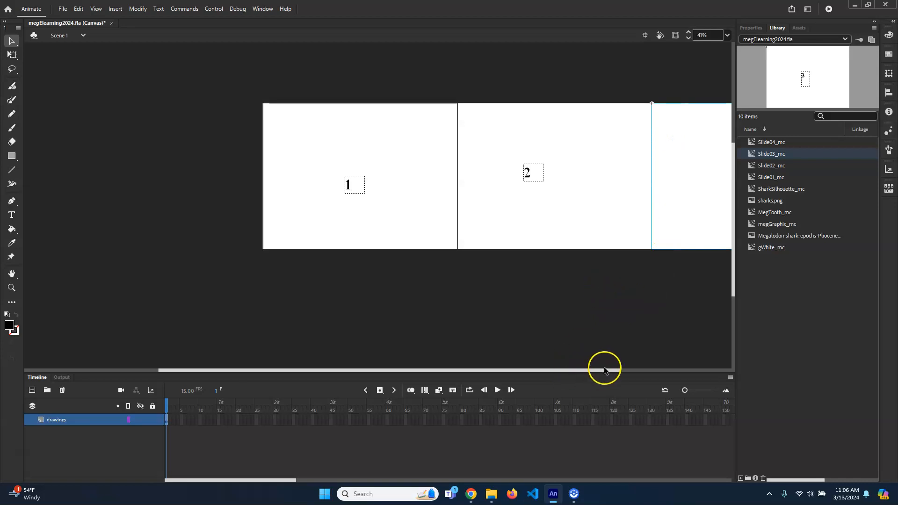
- Place Slide04_mc from the library and snap it flush against the right edge of Slide 3
drag(604, 371, 724, 380)
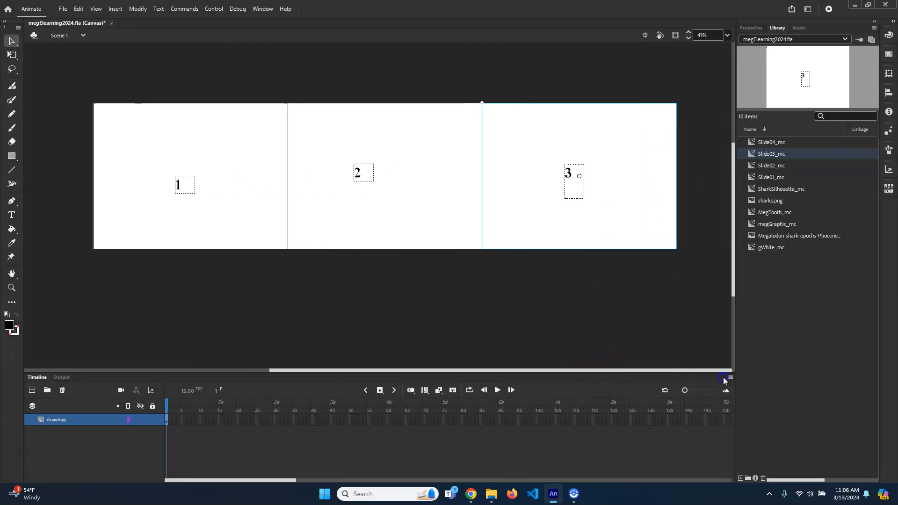
click(751, 145)
drag(625, 214, 634, 369)
drag(507, 273, 700, 110)
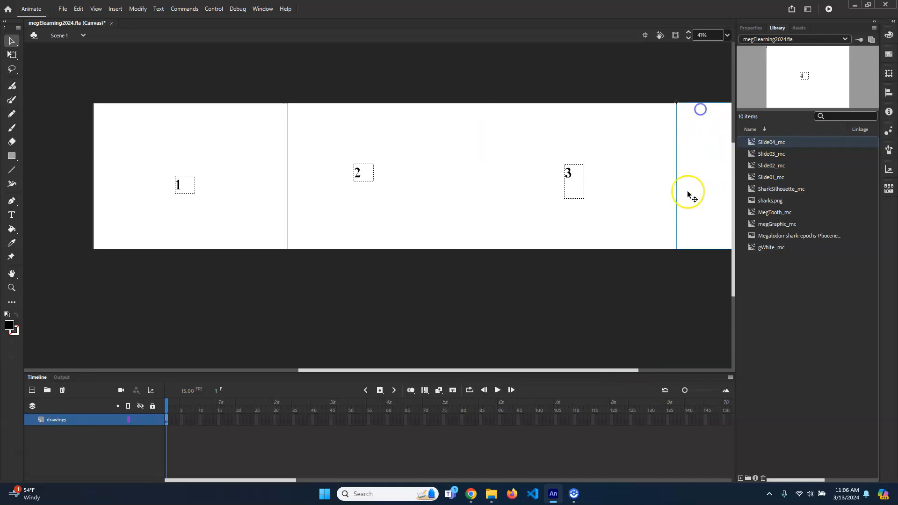
- Examine the seams between the adjoining slides along the whole row on the stage
scroll(694, 154, up, 1)
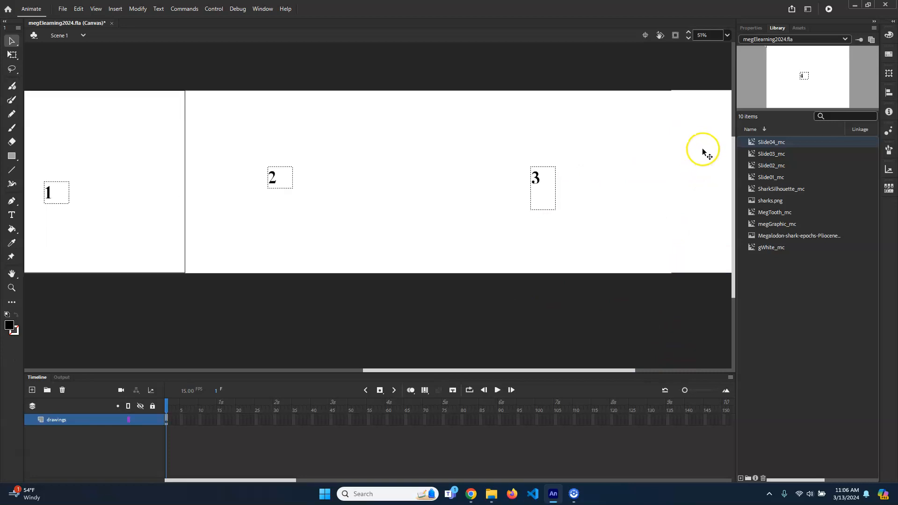
scroll(702, 152, up, 2)
scroll(687, 117, up, 2)
drag(683, 197, 681, 199)
drag(322, 207, 677, 207)
drag(404, 187, 522, 185)
scroll(502, 213, down, 3)
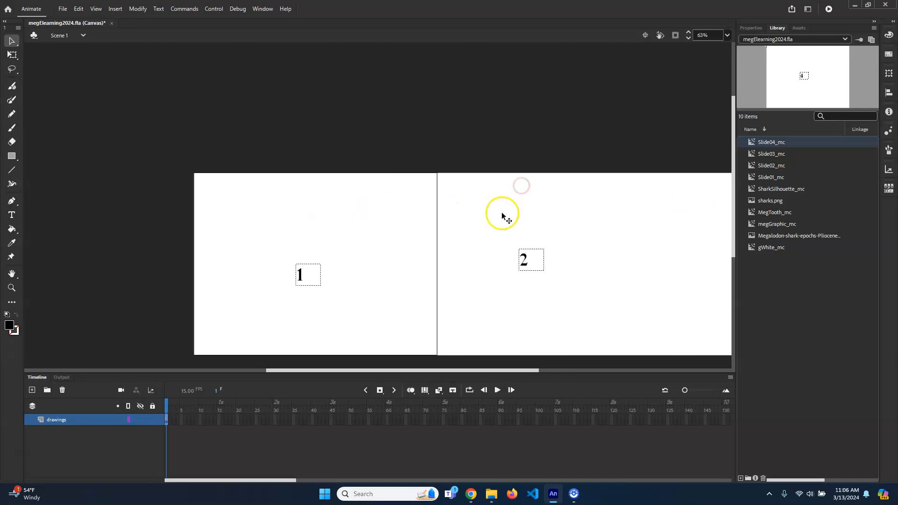
scroll(502, 213, down, 3)
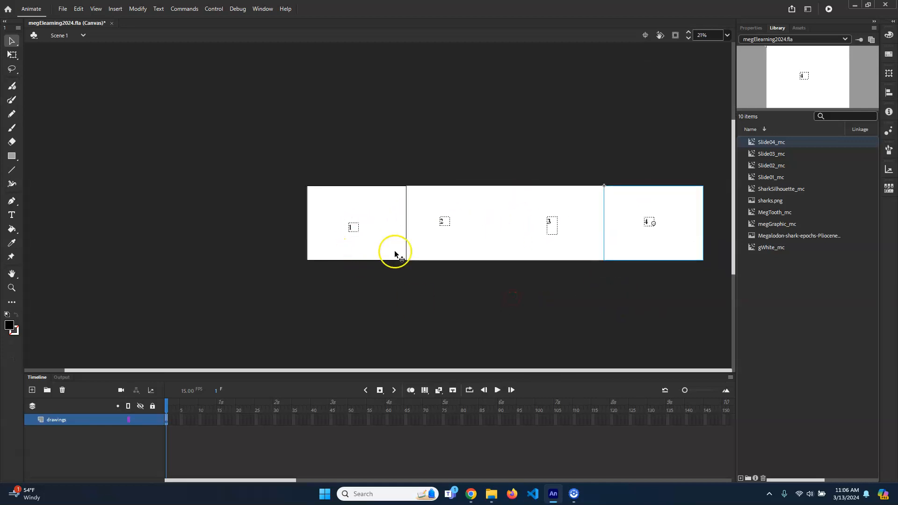
- Select each of the four slides in turn to check that they are separate objects
click(464, 125)
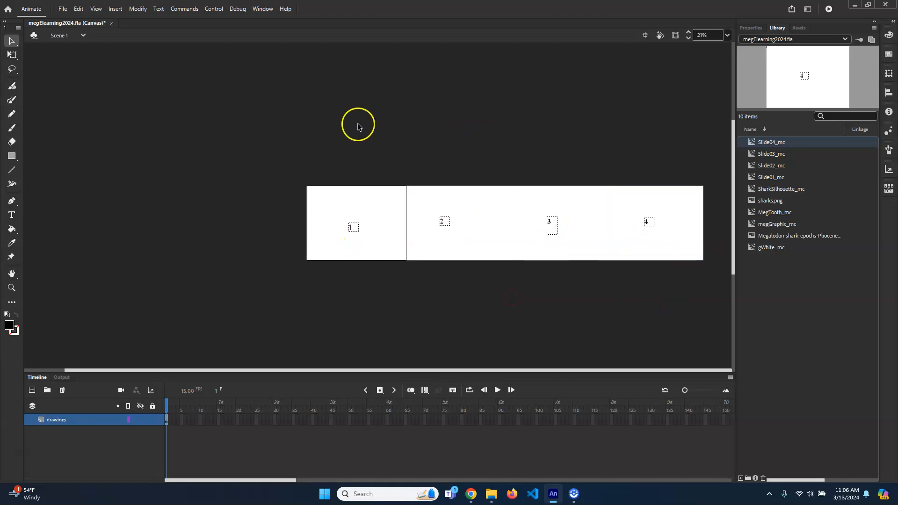
click(391, 223)
click(468, 202)
click(546, 200)
click(655, 212)
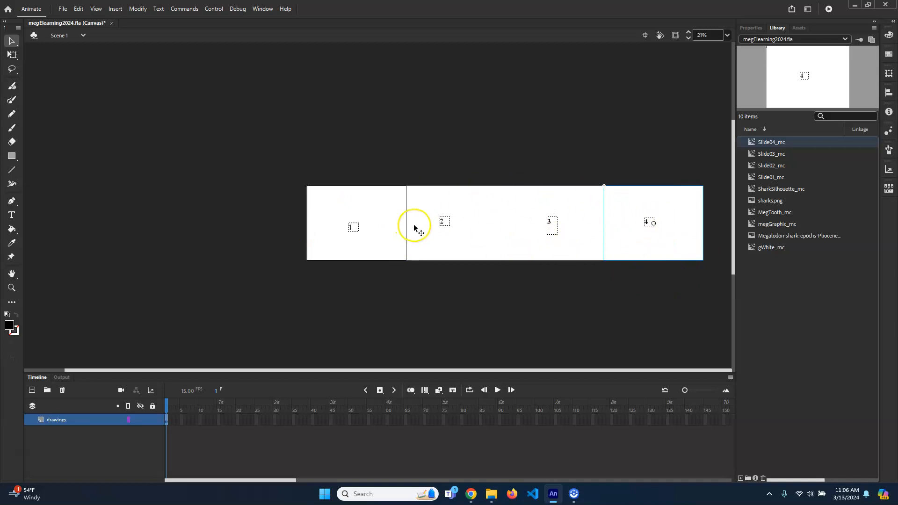
- Select all four slides and convert them into one movie clip symbol named AllSlides_mc
scroll(506, 218, up, 1)
scroll(505, 217, up, 1)
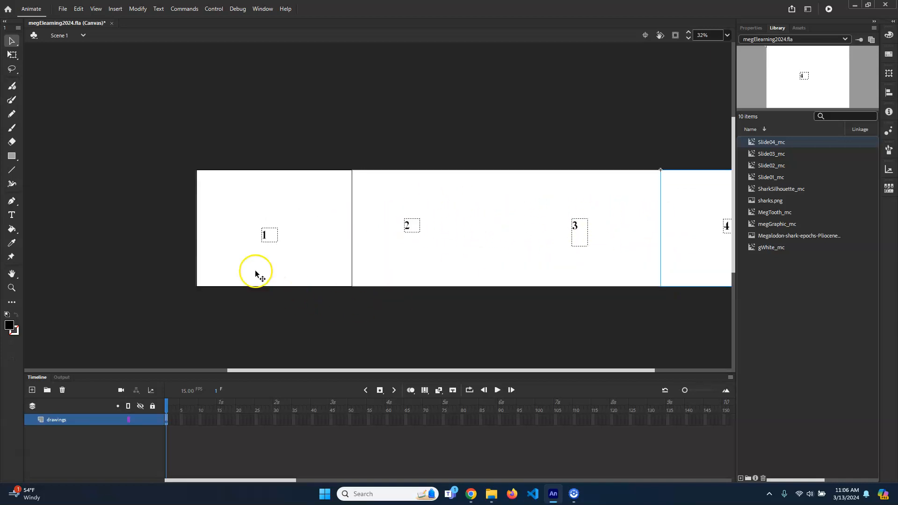
drag(566, 374, 665, 371)
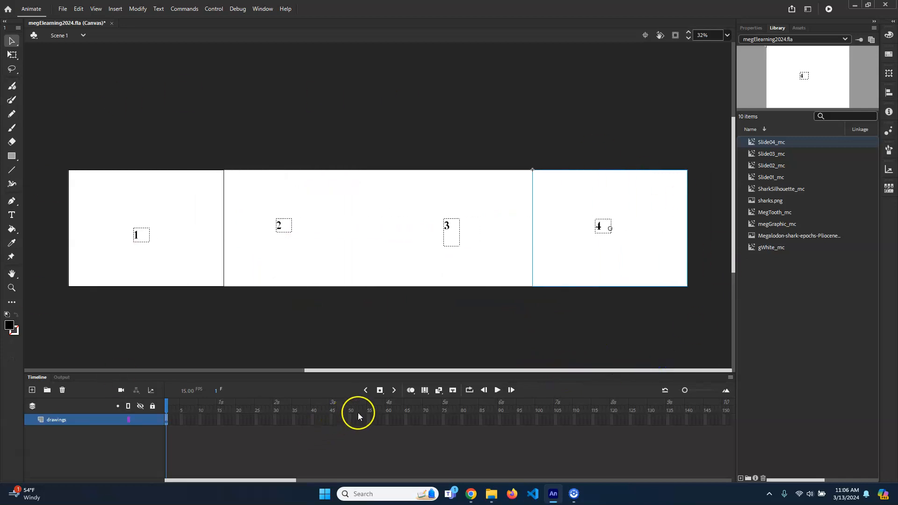
drag(43, 132, 718, 338)
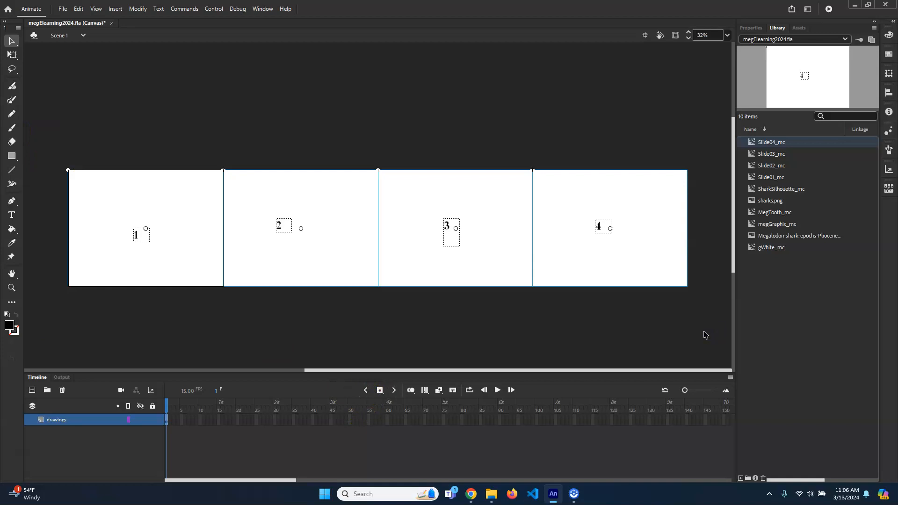
key(F8)
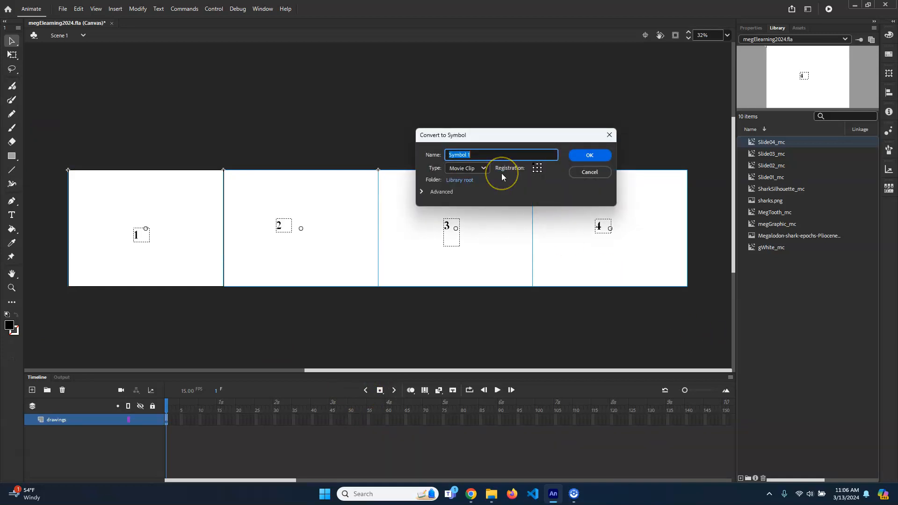
text(AllSlides_mc)
key(Return)
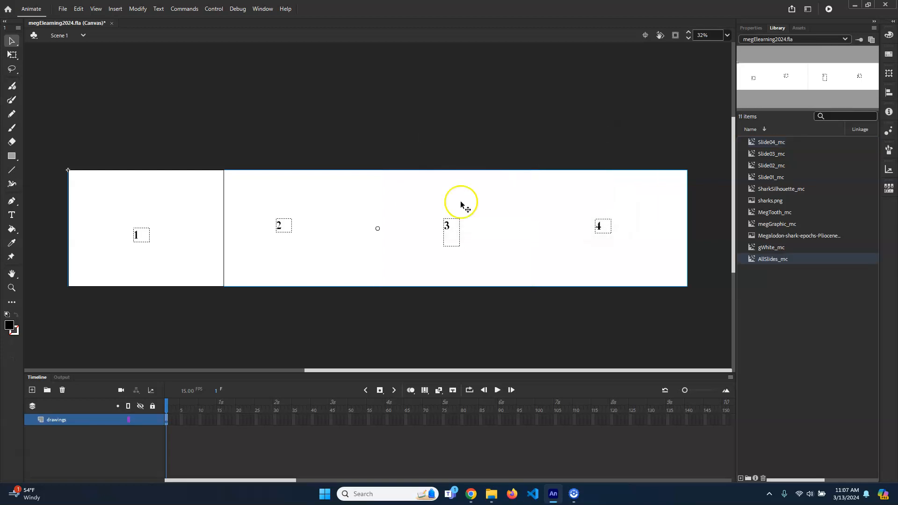
- Try moving the AllSlides_mc instance up and to the right as one unit, and undo the move
drag(397, 200, 432, 177)
click(483, 218)
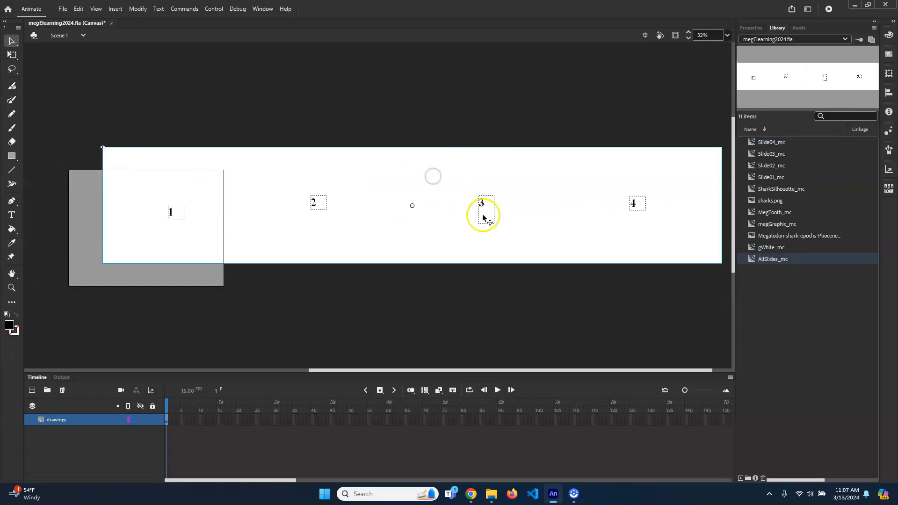
key(ctrl+z)
- Open AllSlides_mc for editing and select its nested slides one after another
double_click(406, 202)
click(208, 112)
click(187, 208)
click(421, 199)
click(611, 200)
- Open the nested Slide01_mc, Slide02_mc and Slide03_mc in turn from AllSlides_mc, return to Scene 1 and deselect everything
double_click(190, 191)
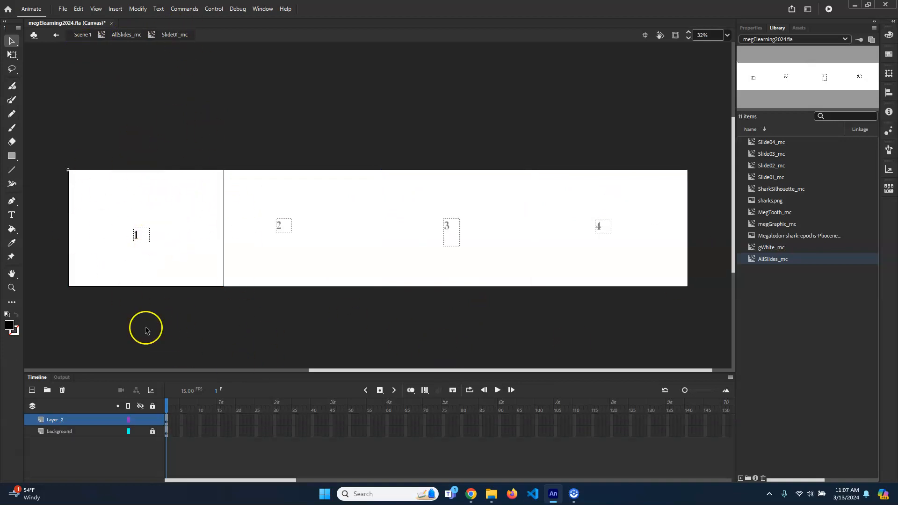
click(176, 131)
click(126, 34)
double_click(318, 205)
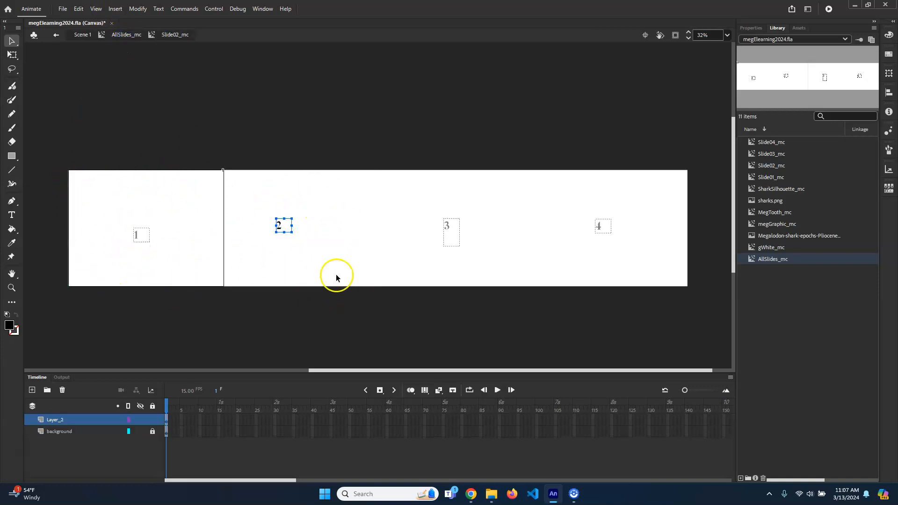
click(123, 35)
double_click(455, 206)
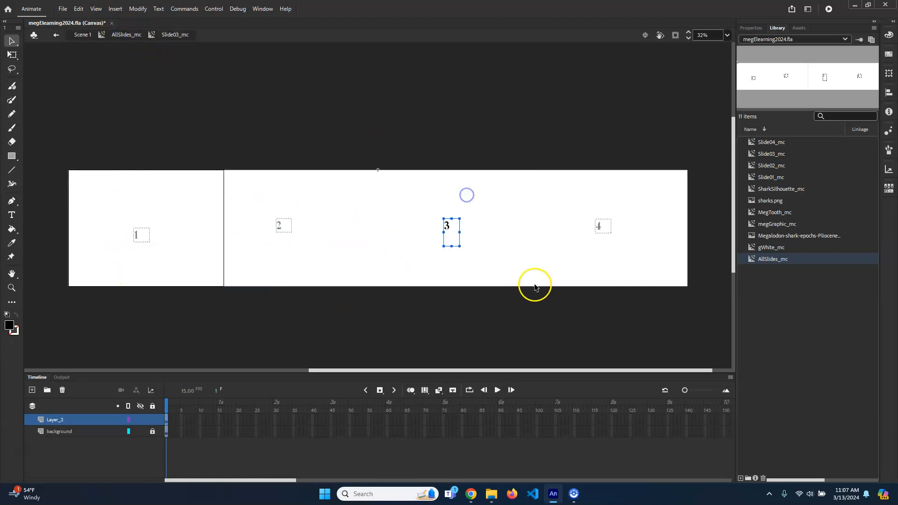
click(77, 34)
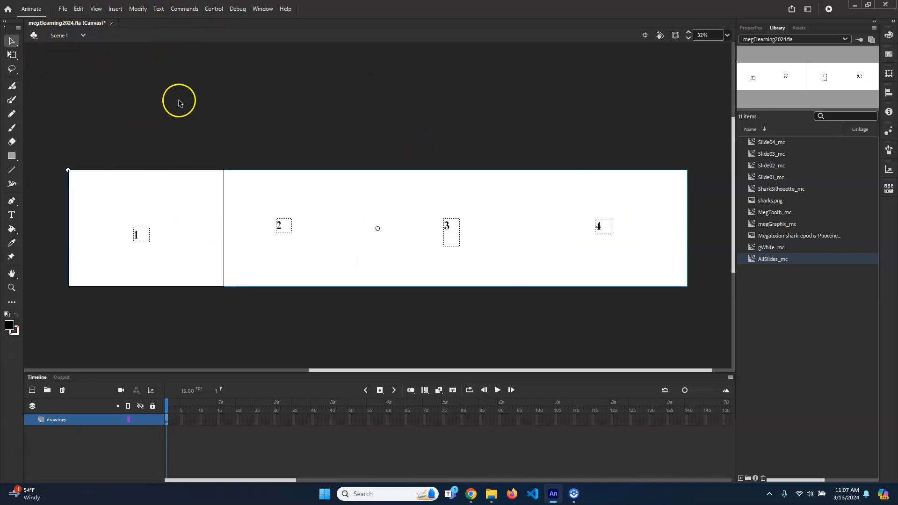
click(316, 115)
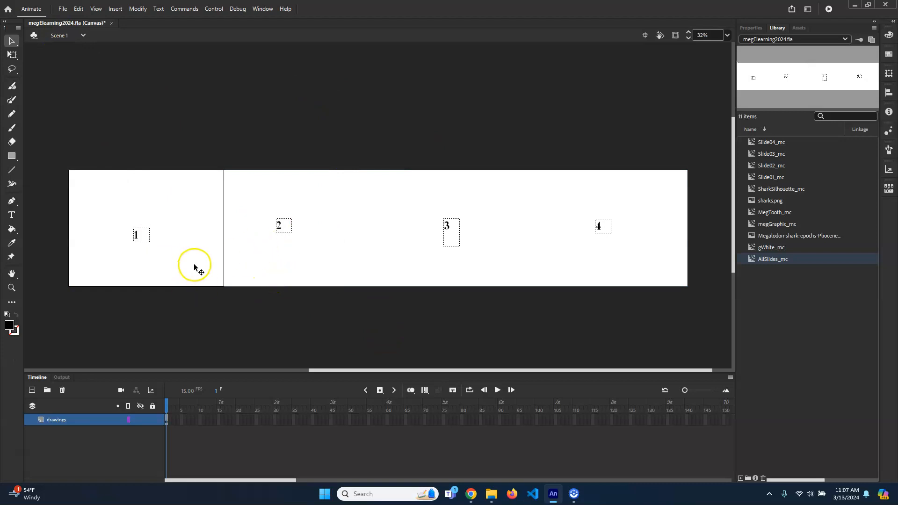
- Try moving AllSlides_mc leftward until slide 4 covers the stage and back again, and undo the moves
drag(308, 196, 2, 188)
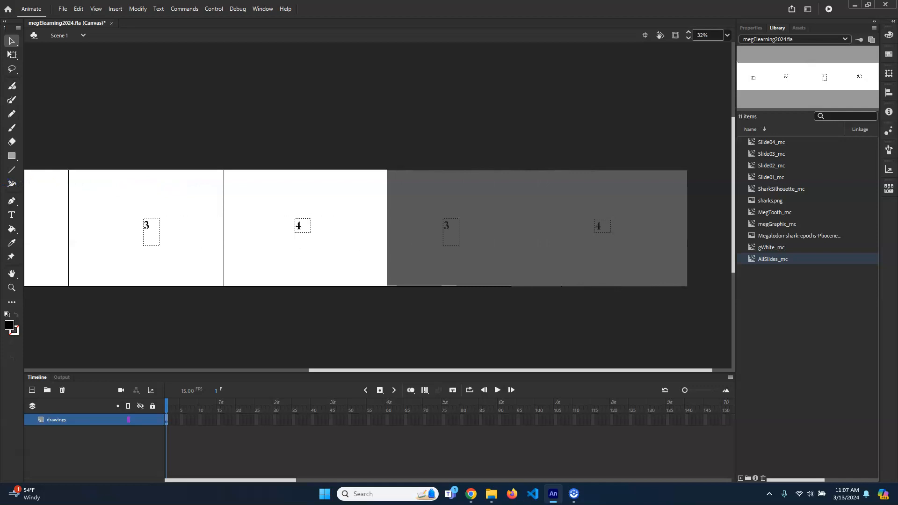
drag(2, 188, 2, 188)
drag(354, 198, 190, 197)
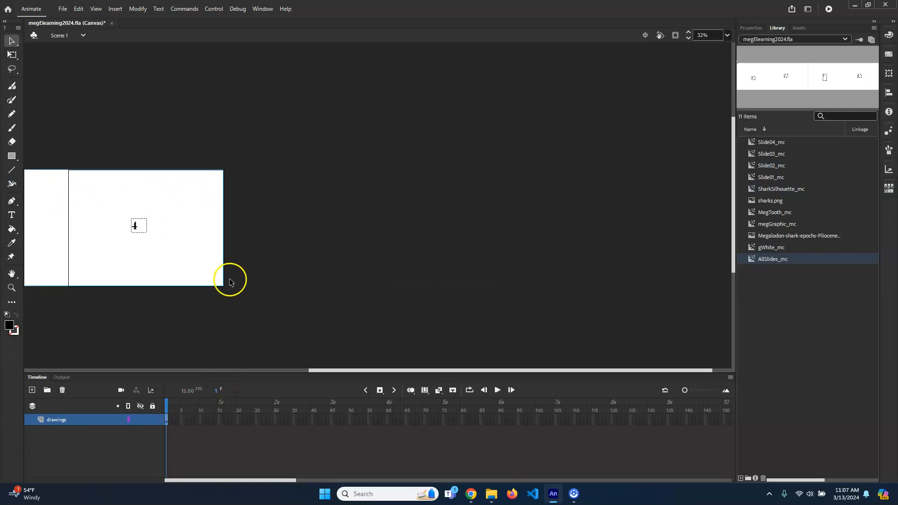
drag(87, 187, 554, 185)
key(ctrl+z)
key(ctrl+z)
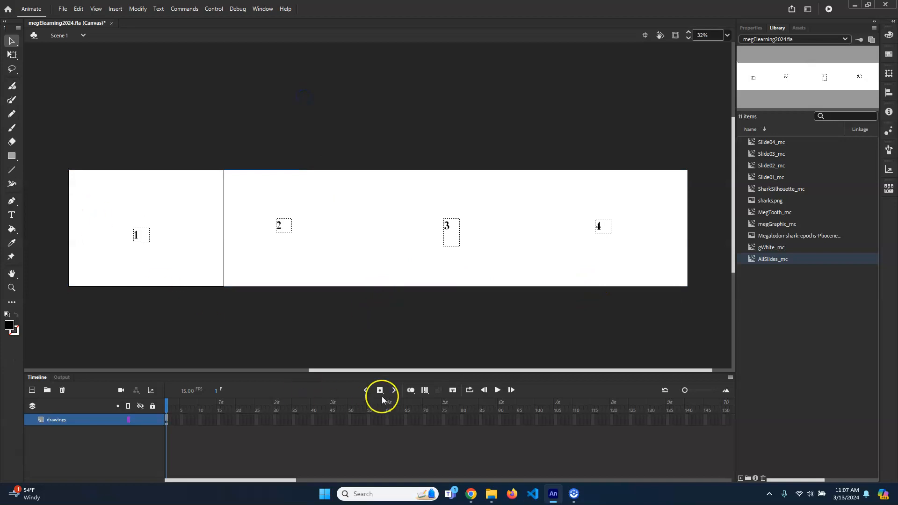
- Try inserting a keyframe at frame 60 of the drawings layer, scrub back to frame 1 and undo the keyframe
drag(420, 371, 339, 370)
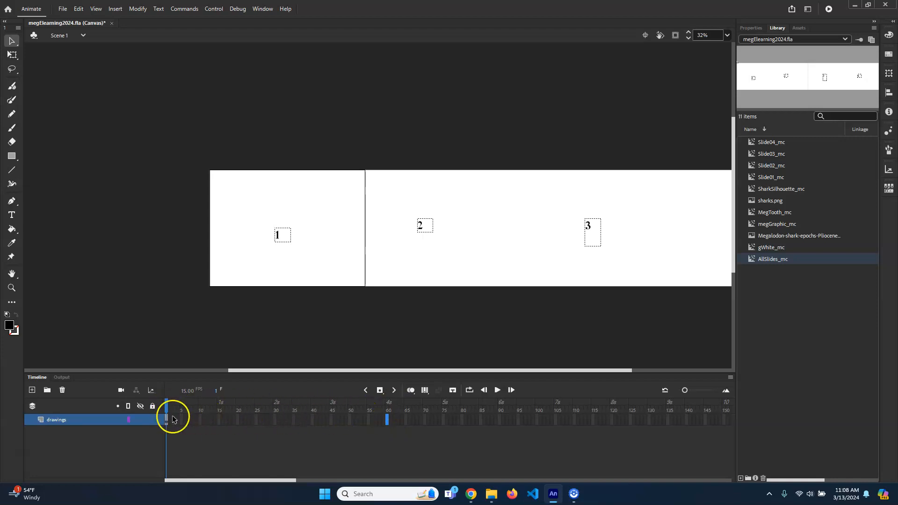
right_click(386, 424)
click(429, 210)
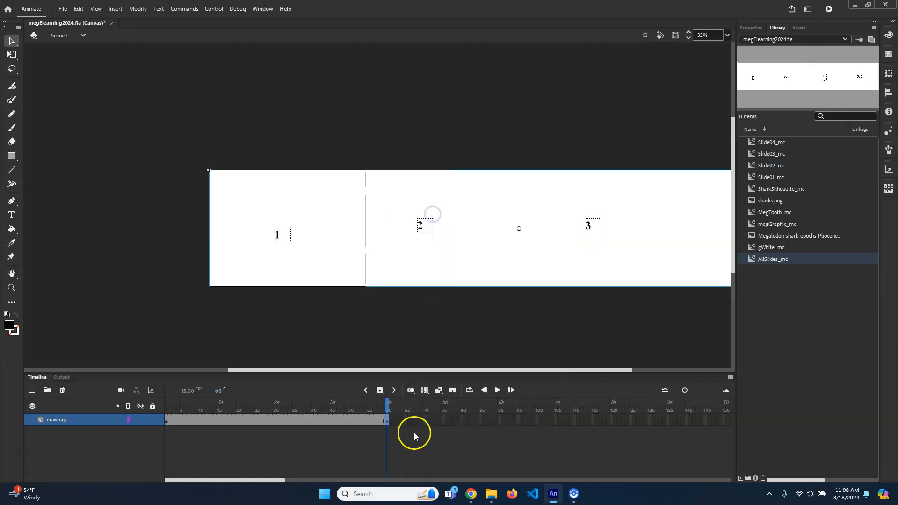
drag(387, 403, 169, 401)
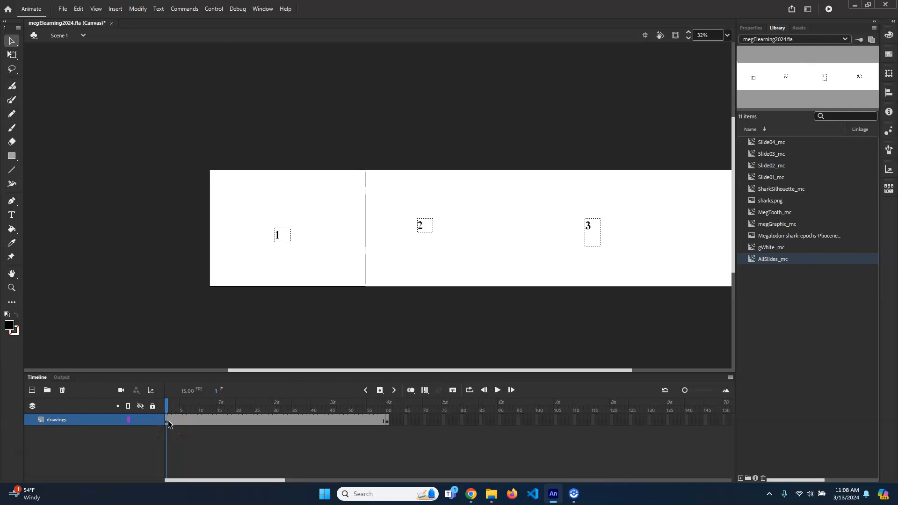
key(ctrl+z)
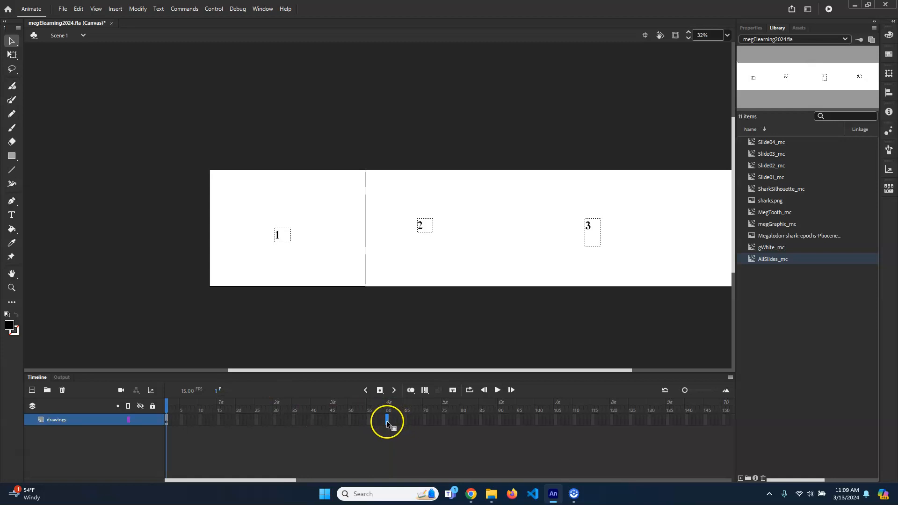
- Insert a regular frame at frame 60 of the drawings layer and scrub the playhead through the extended timeline
right_click(387, 422)
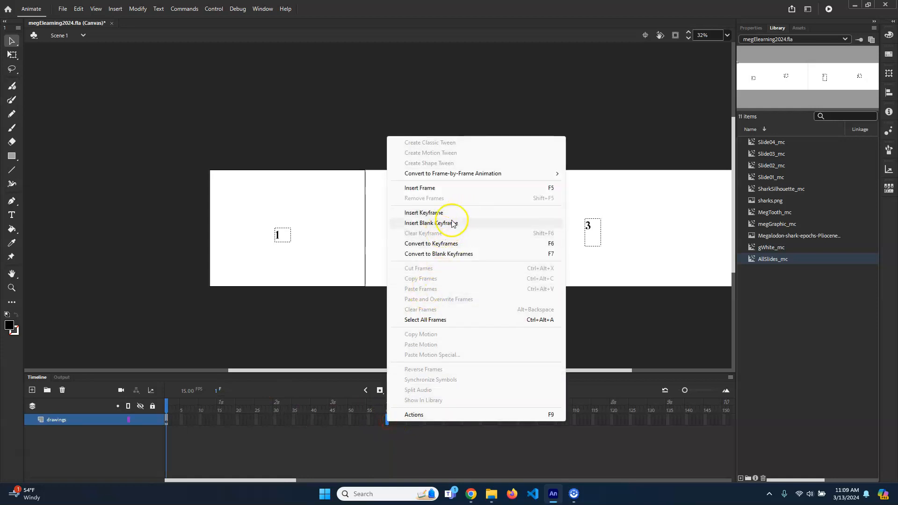
click(440, 188)
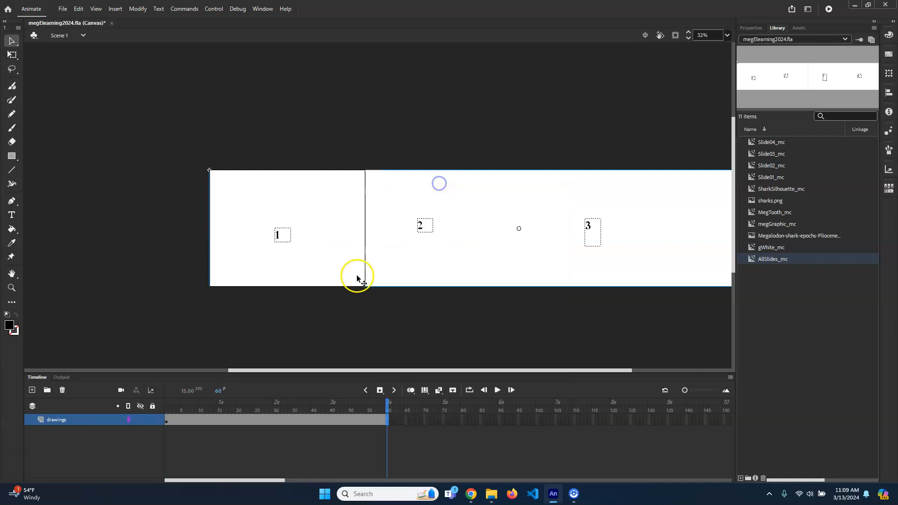
drag(389, 405, 161, 414)
drag(475, 396, 423, 402)
drag(423, 402, 75, 418)
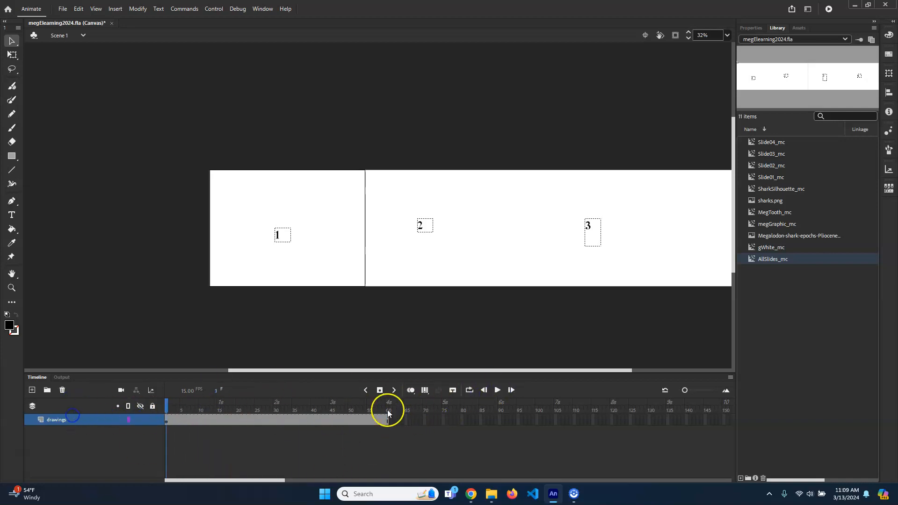
drag(194, 410, 297, 407)
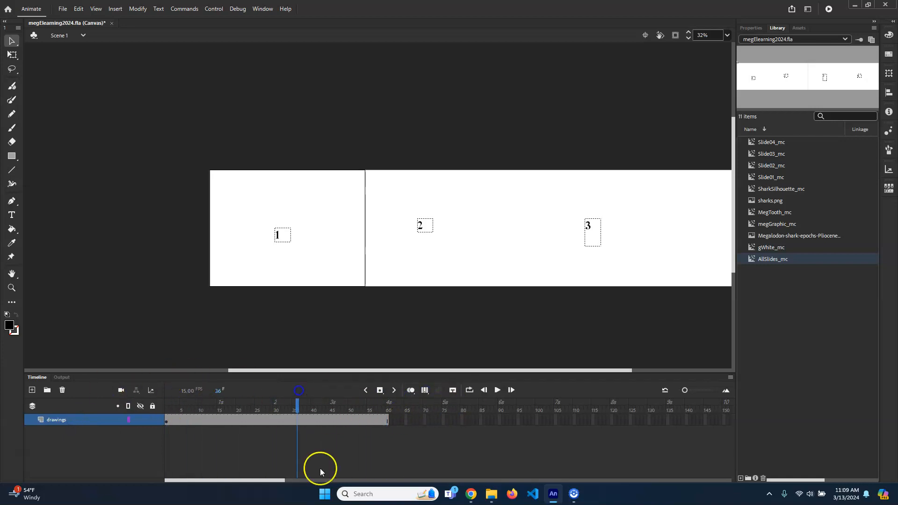
- Create a motion tween across the drawings layer's 60 frames and scrub the playhead back through it
right_click(304, 421)
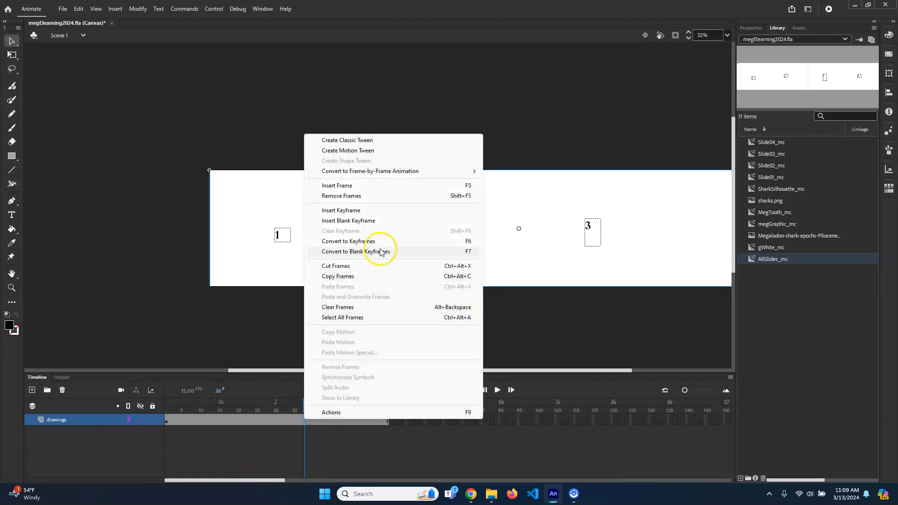
click(370, 150)
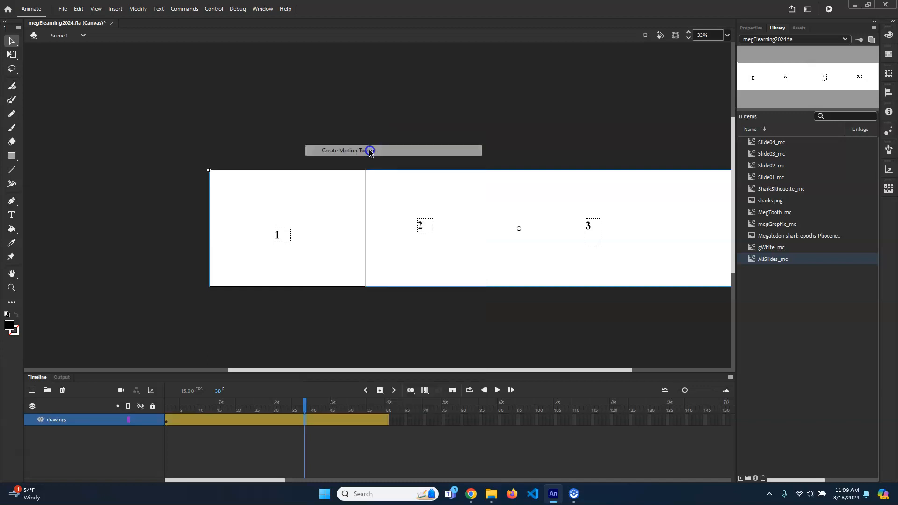
drag(301, 403, 226, 403)
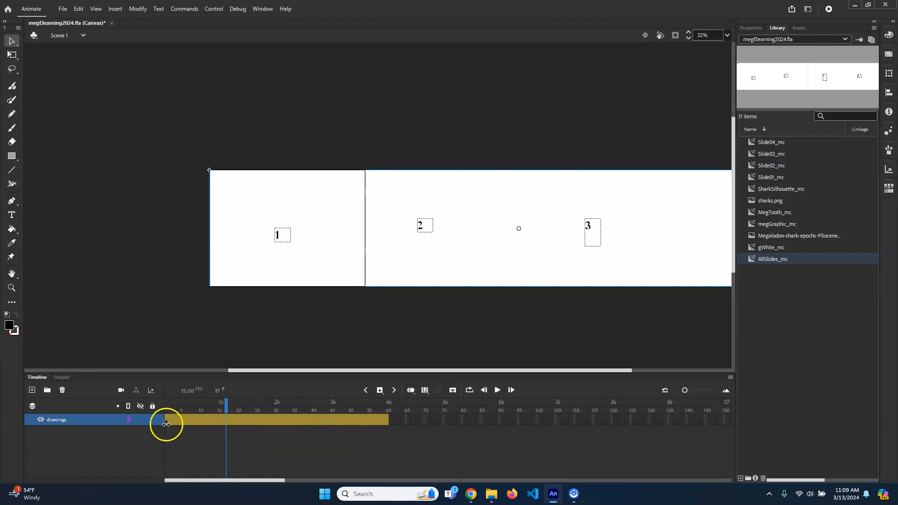
- At frame 15, move AllSlides_mc left to X about -997.5 so slide 2 roughly covers the stage
drag(226, 404, 177, 403)
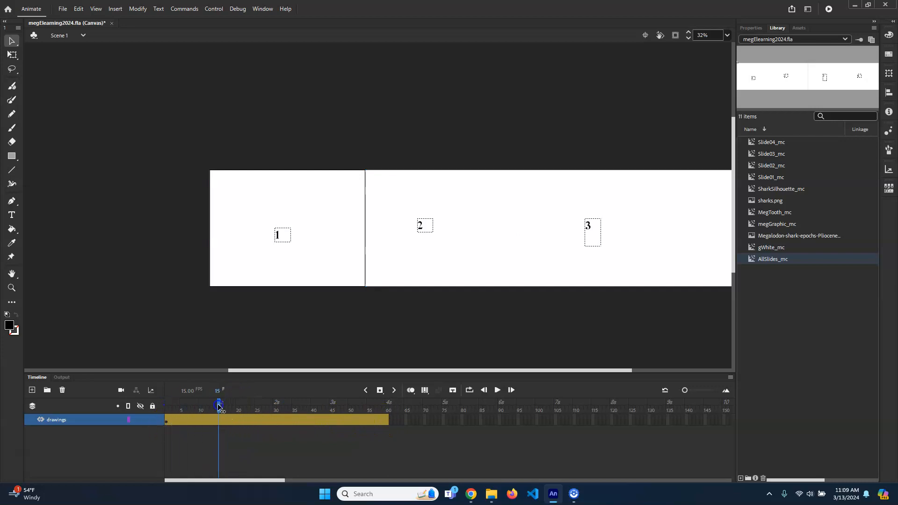
drag(366, 407, 171, 405)
drag(555, 259, 412, 245)
scroll(331, 294, up, 2)
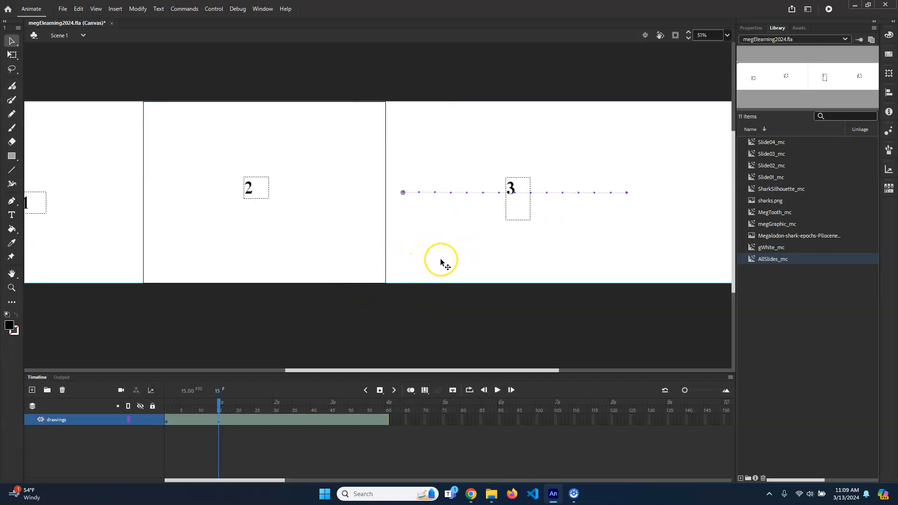
mouse_move(441, 261)
mouse_down()
mouse_move(430, 260)
mouse_move(453, 261)
mouse_move(428, 261)
mouse_up()
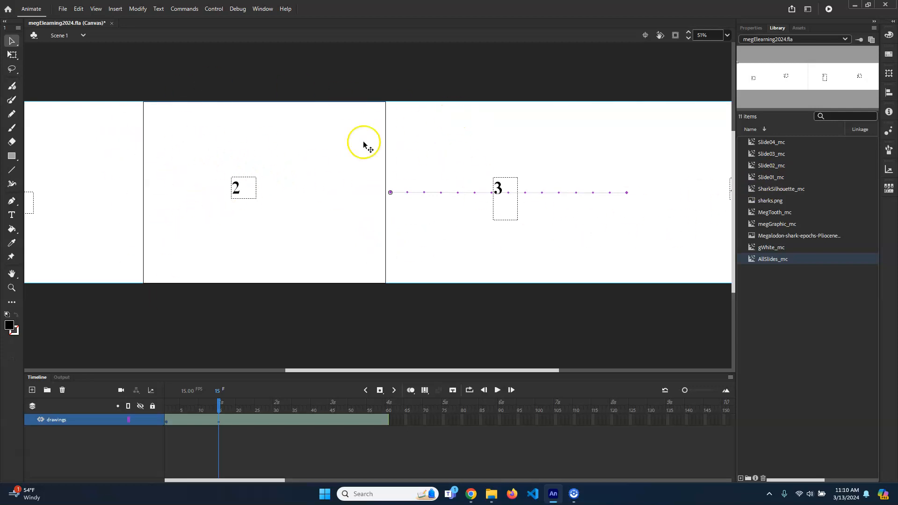
- Open Slide02_mc from the library, unlock its background layer, outline the white rectangle in black with the Ink Bottle tool, and return to Scene 1
double_click(754, 166)
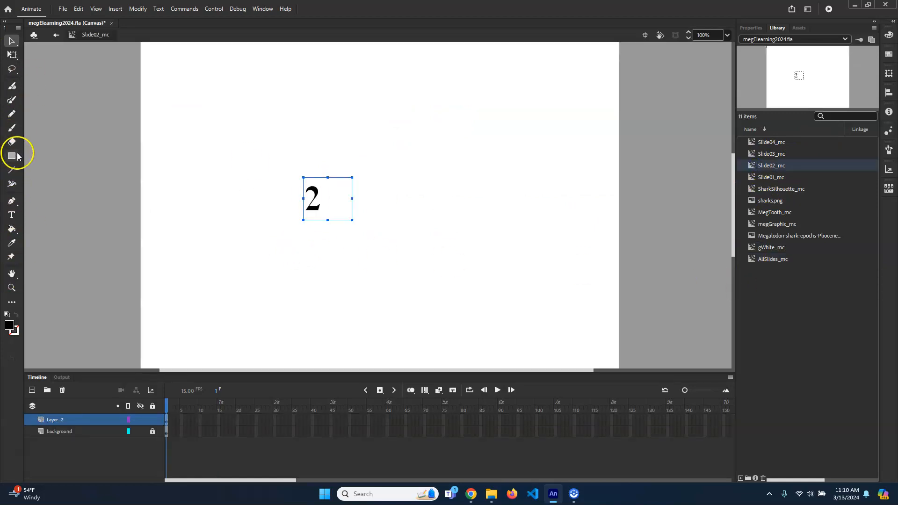
click(12, 229)
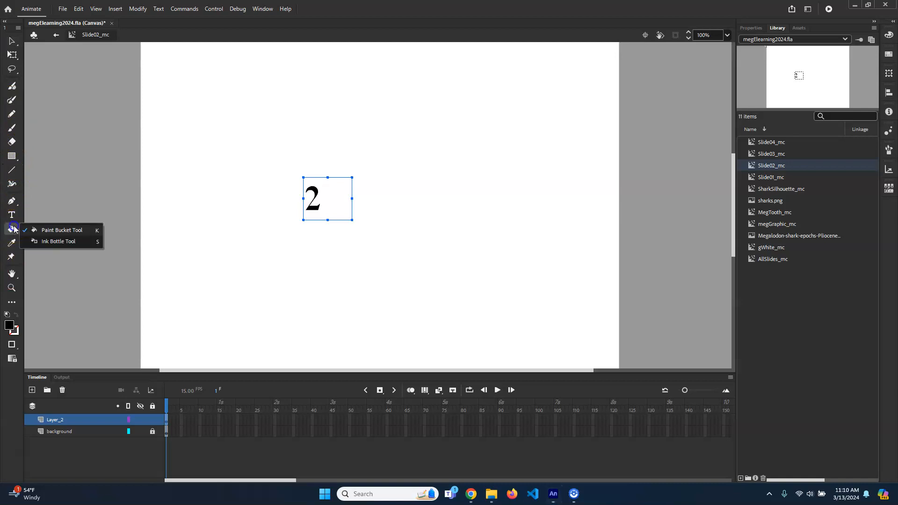
click(50, 242)
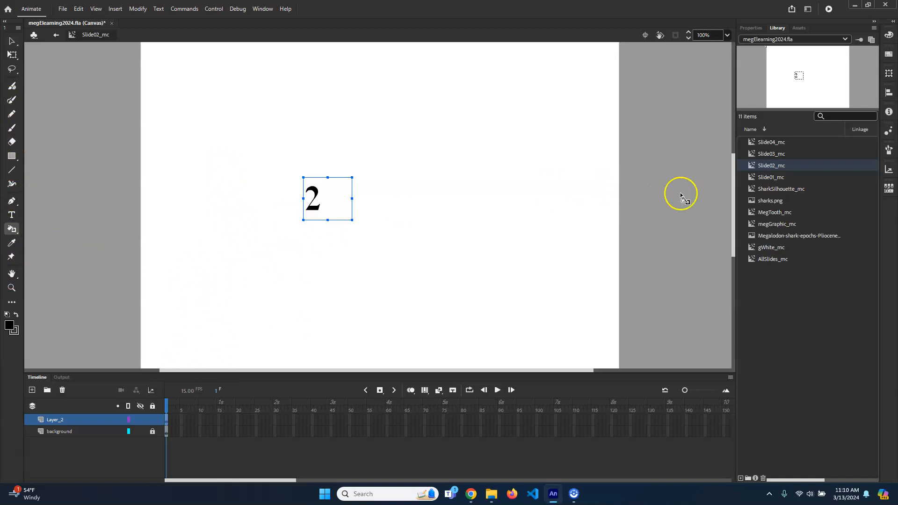
click(63, 432)
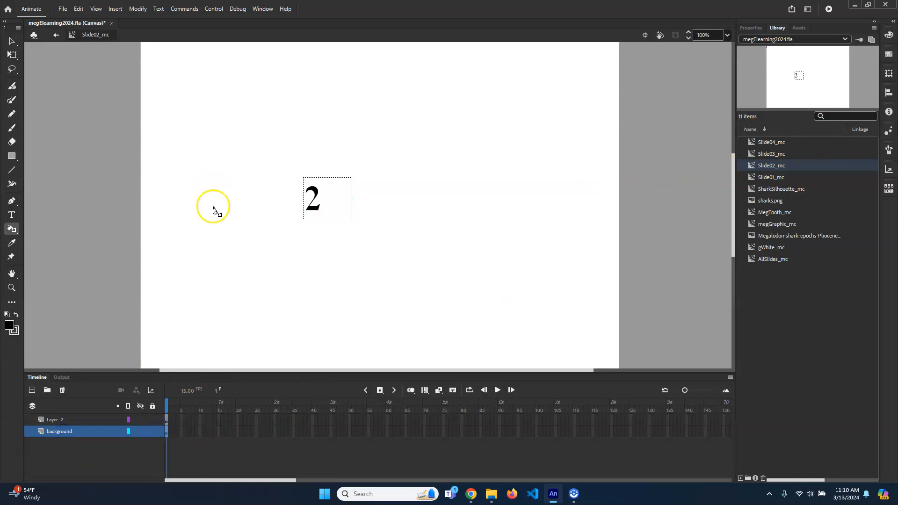
click(750, 28)
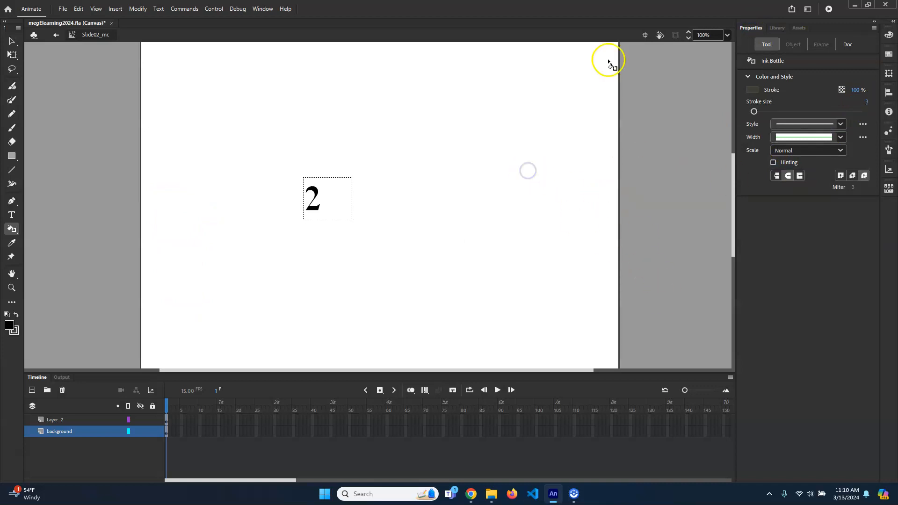
scroll(647, 189, up, 3)
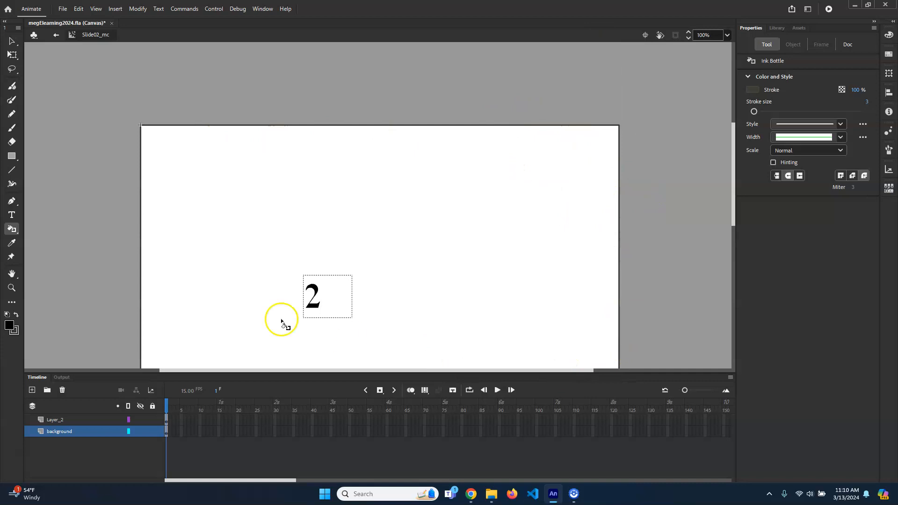
click(55, 37)
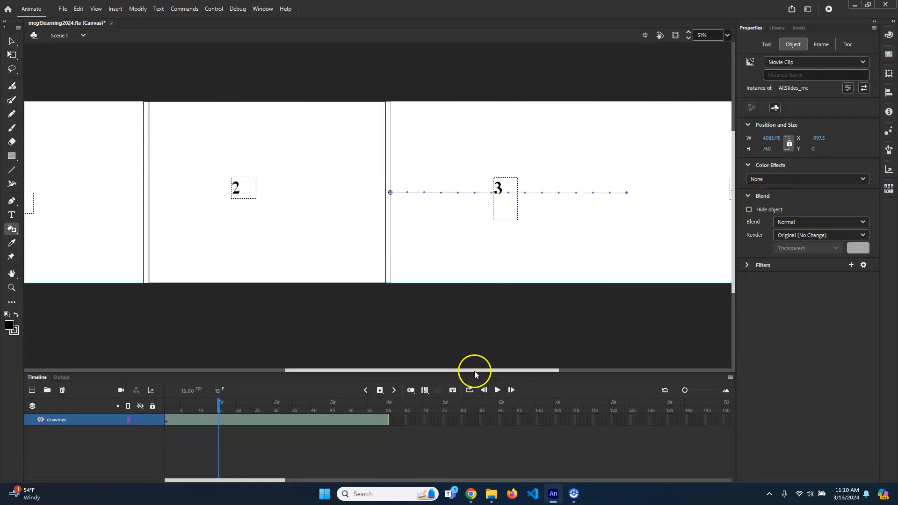
- Open the nested Slide04_mc for editing in place inside AllSlides_mc
drag(473, 370, 586, 370)
click(9, 42)
double_click(529, 148)
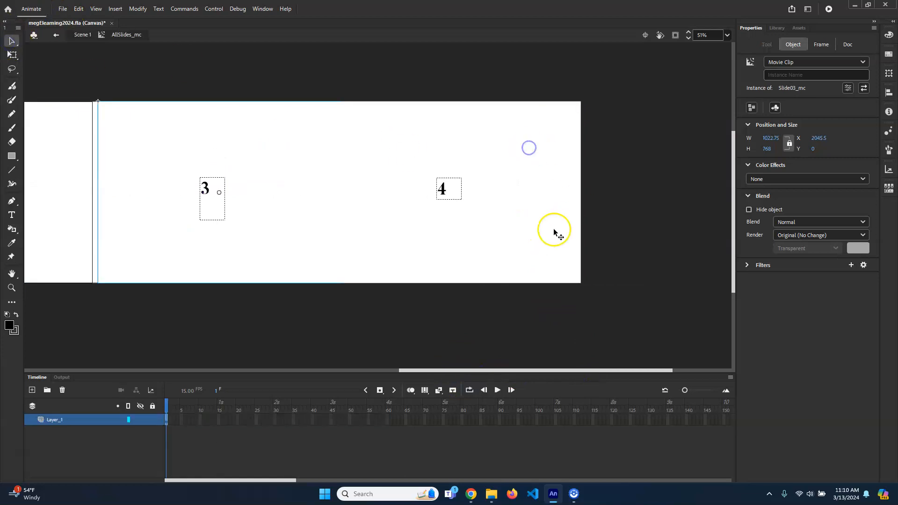
double_click(508, 167)
click(523, 147)
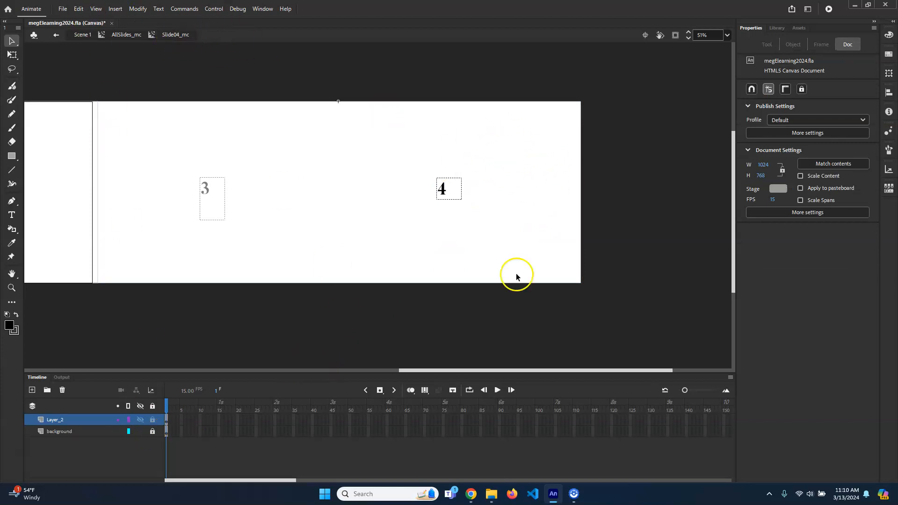
- Unlock Slide04_mc's background layer, outline its white rectangle in black with the Ink Bottle tool, and return to Scene 1
click(152, 430)
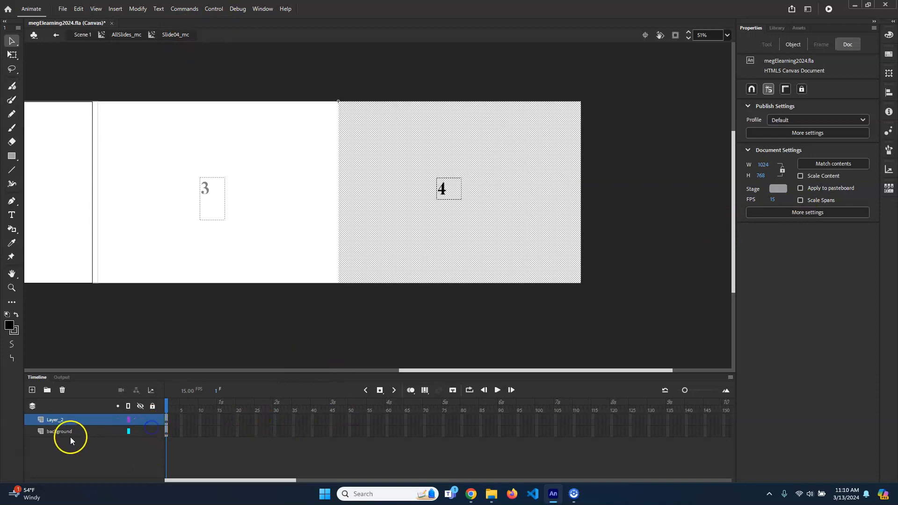
click(70, 430)
click(11, 229)
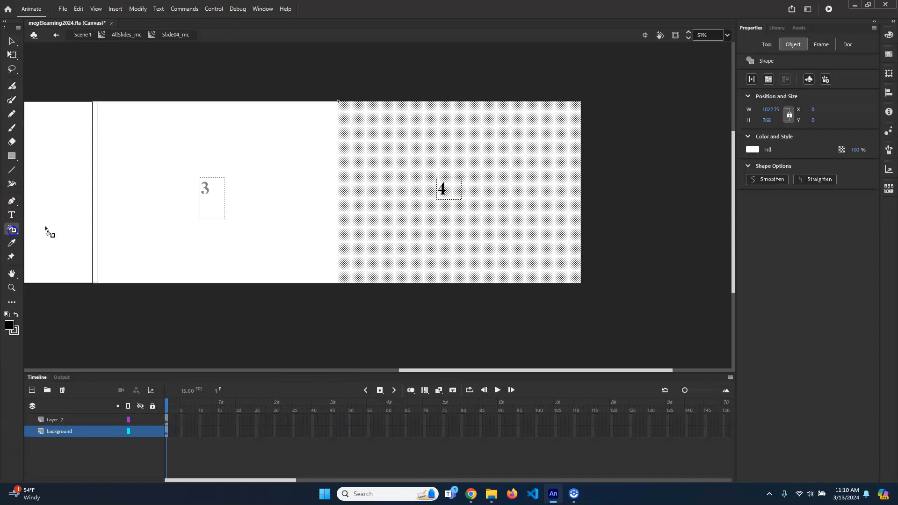
key(v)
click(607, 200)
click(13, 231)
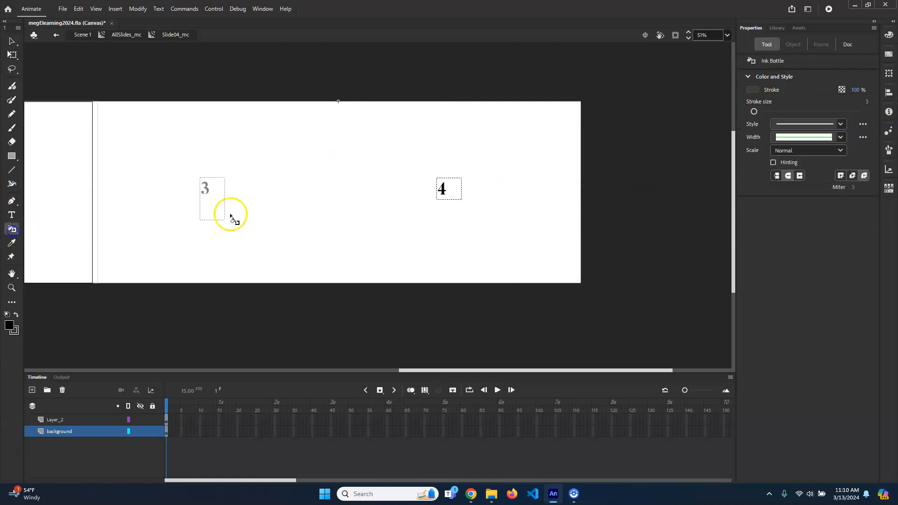
click(501, 169)
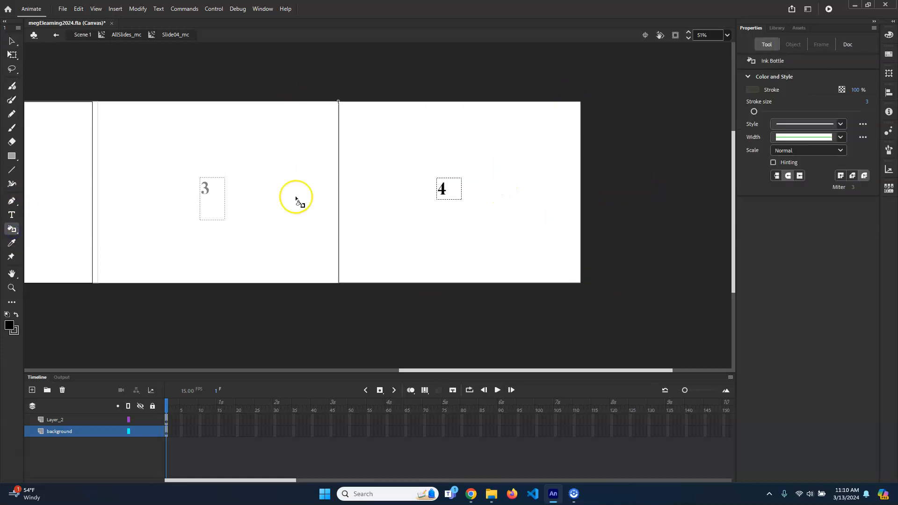
click(84, 35)
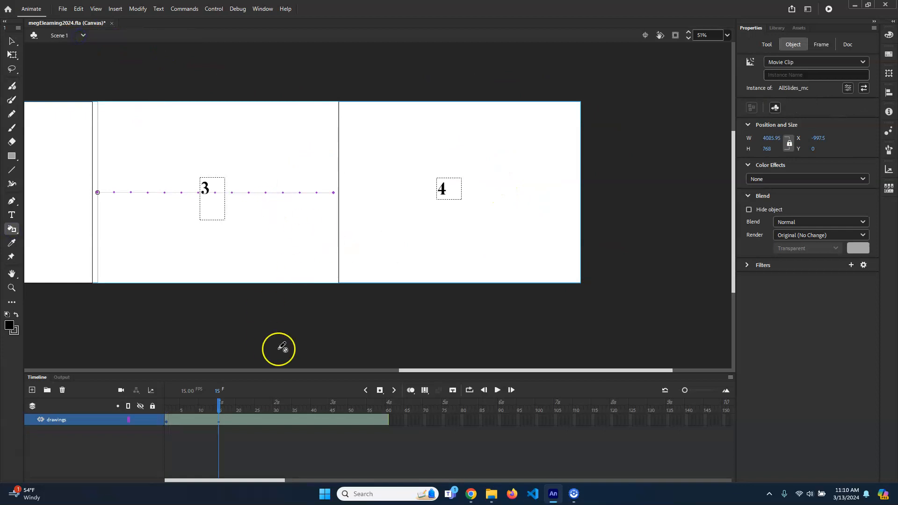
- At frame 15, nudge AllSlides_mc left to X about -1022 so slide 2's edges line up with the stage
drag(479, 370, 284, 367)
drag(454, 374, 473, 360)
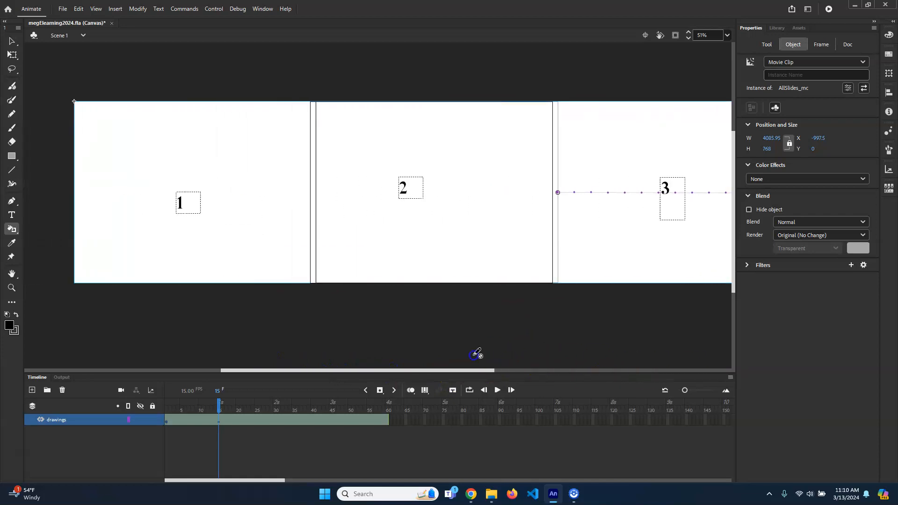
click(10, 42)
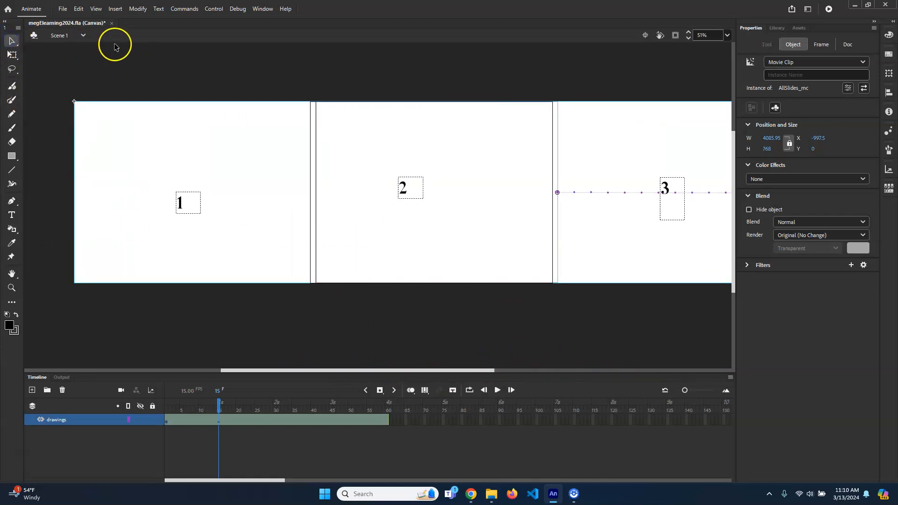
click(218, 401)
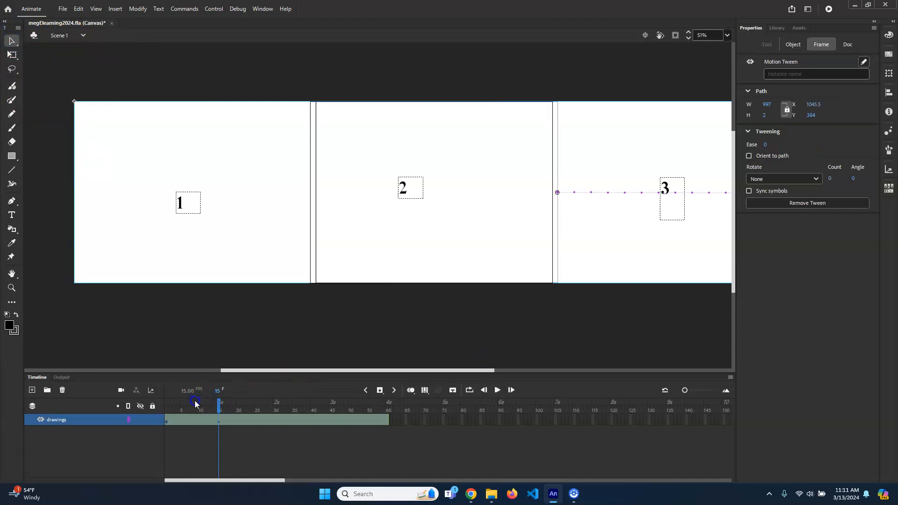
mouse_move(216, 406)
mouse_down()
mouse_move(206, 406)
mouse_move(218, 406)
mouse_up()
click(381, 227)
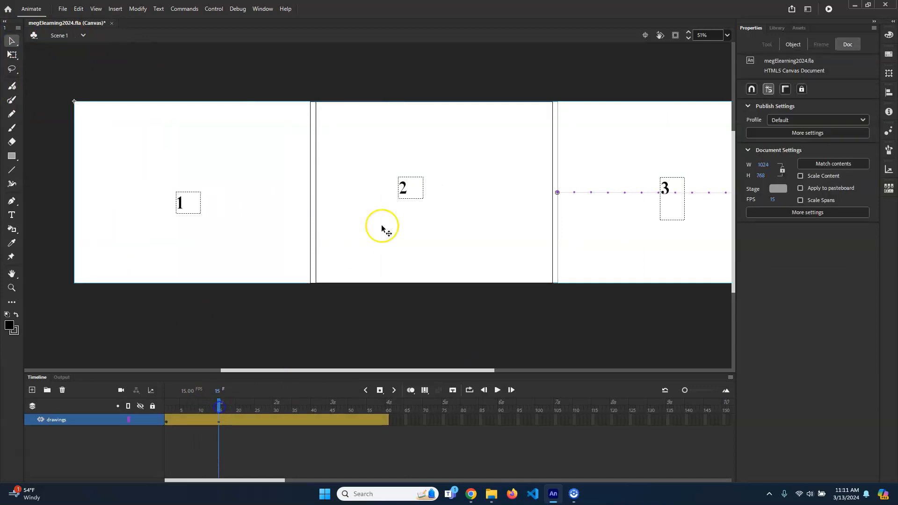
scroll(566, 169, up, 2)
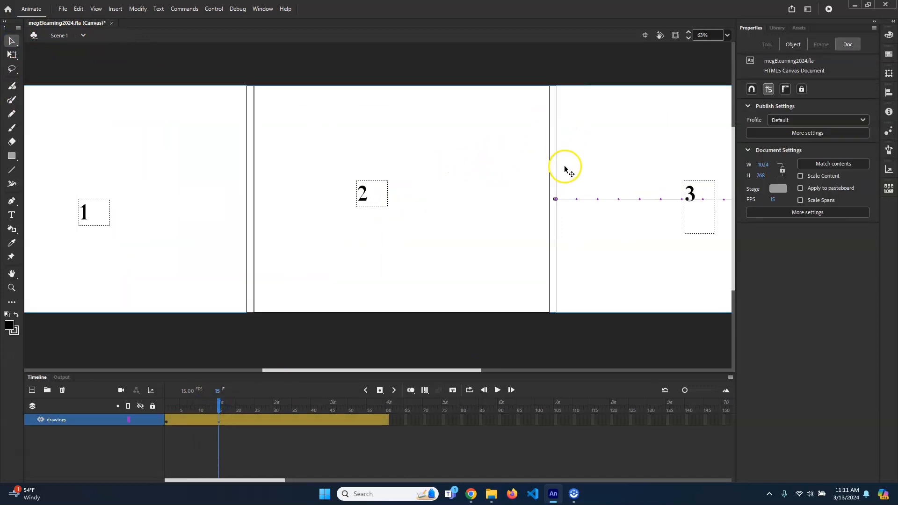
mouse_move(494, 174)
mouse_down()
mouse_move(487, 174)
mouse_move(498, 176)
mouse_move(503, 142)
mouse_move(510, 166)
mouse_move(483, 174)
mouse_up()
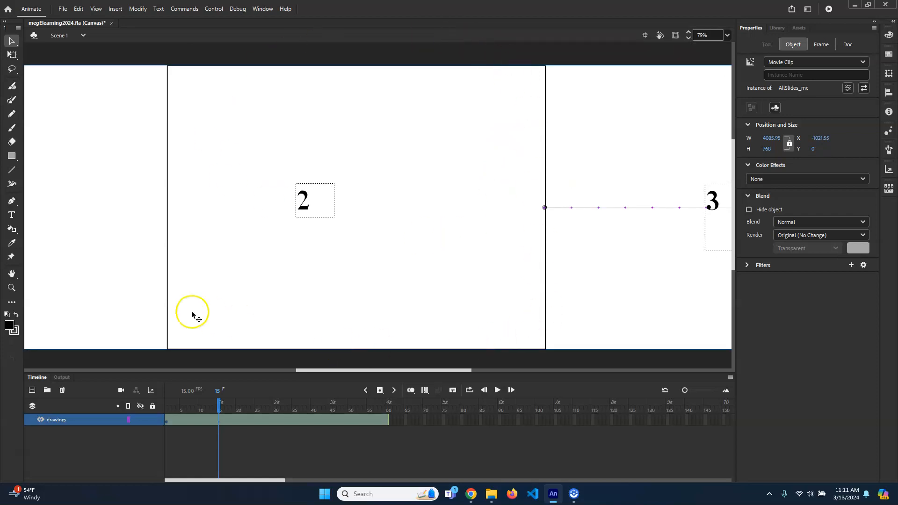
- Move AllSlides_mc left to X about -2041 at frame 30 for slide 3 and to X about -3062 at frame 45 for slide 4
mouse_move(219, 405)
mouse_down()
mouse_move(167, 408)
mouse_move(218, 419)
mouse_up()
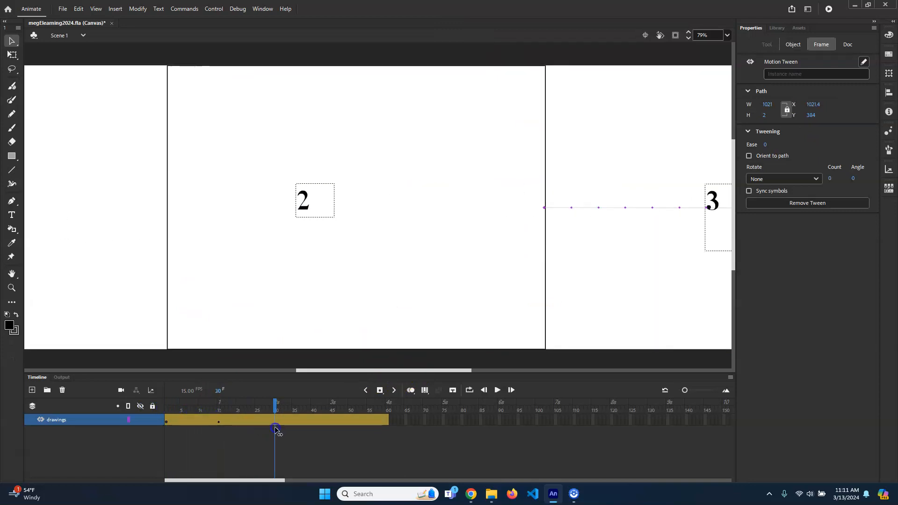
click(277, 430)
drag(674, 259, 297, 298)
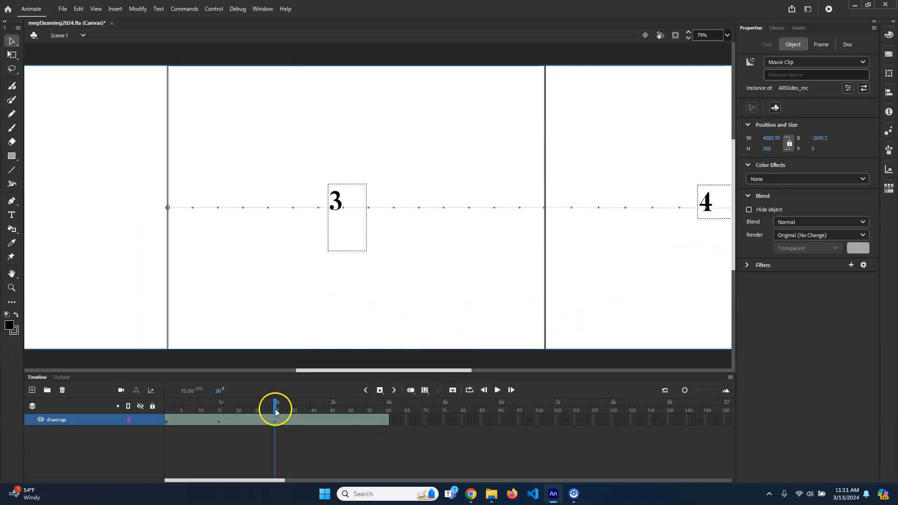
drag(268, 410, 331, 421)
drag(676, 302, 301, 300)
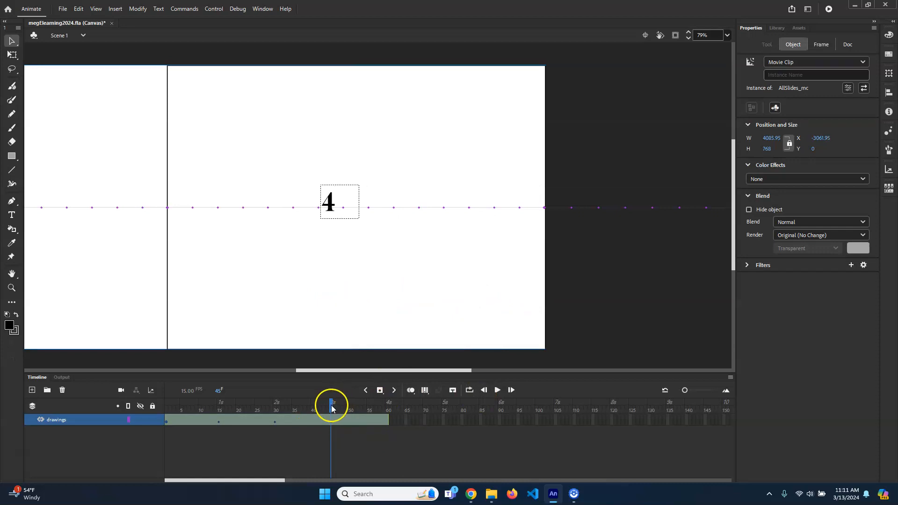
- With the playhead at frame 60, open AllSlides_mc and place a copy of Slide01_mc directly after slide 4, at X about 4086
drag(332, 408, 383, 408)
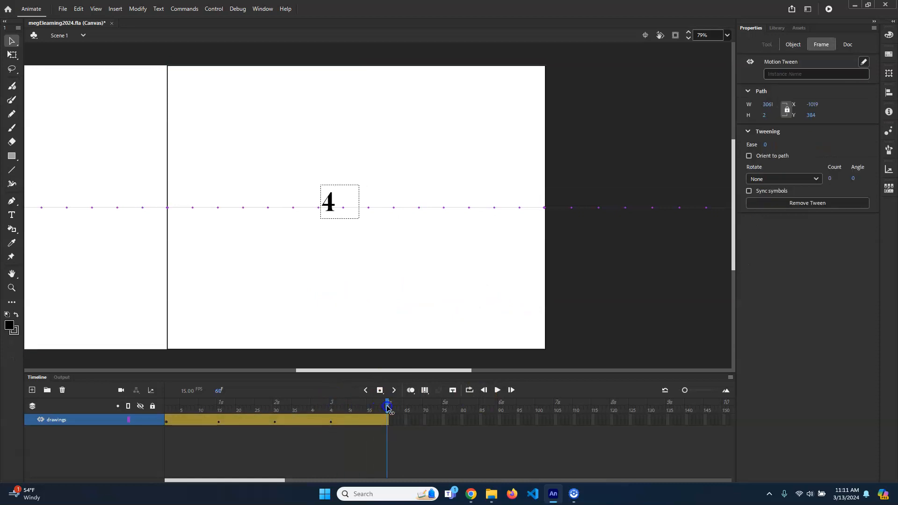
click(656, 267)
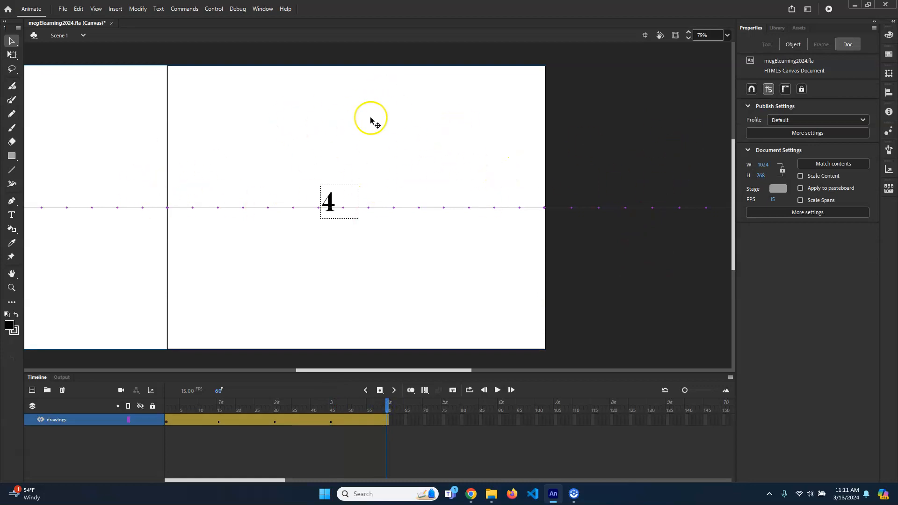
double_click(398, 122)
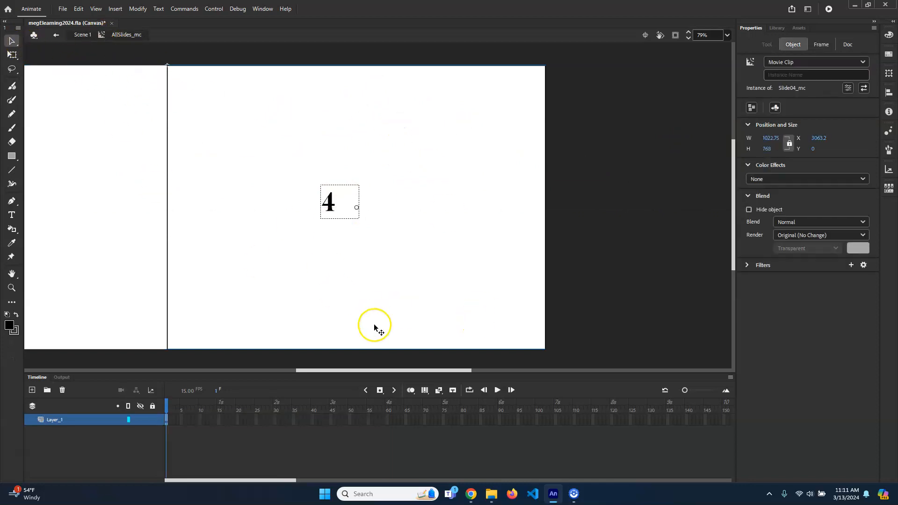
scroll(486, 234, down, 5)
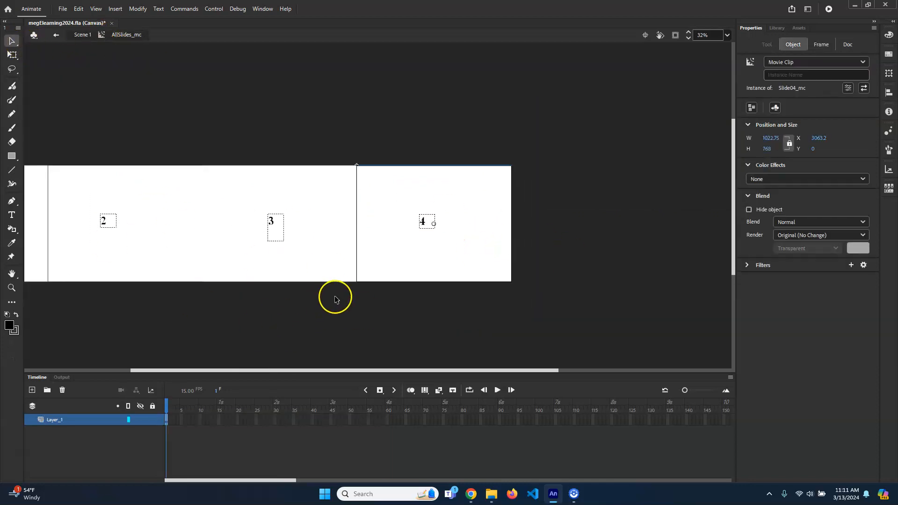
scroll(334, 299, down, 2)
click(128, 210)
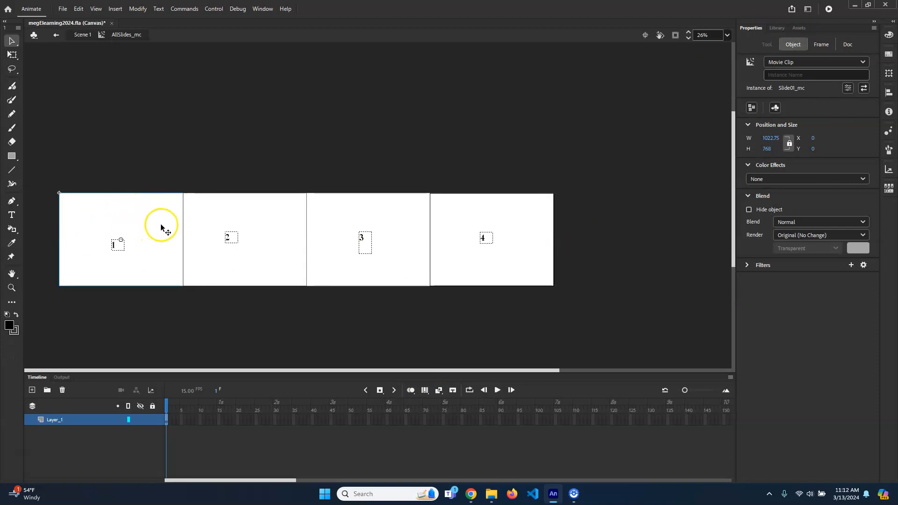
drag(142, 218, 637, 217)
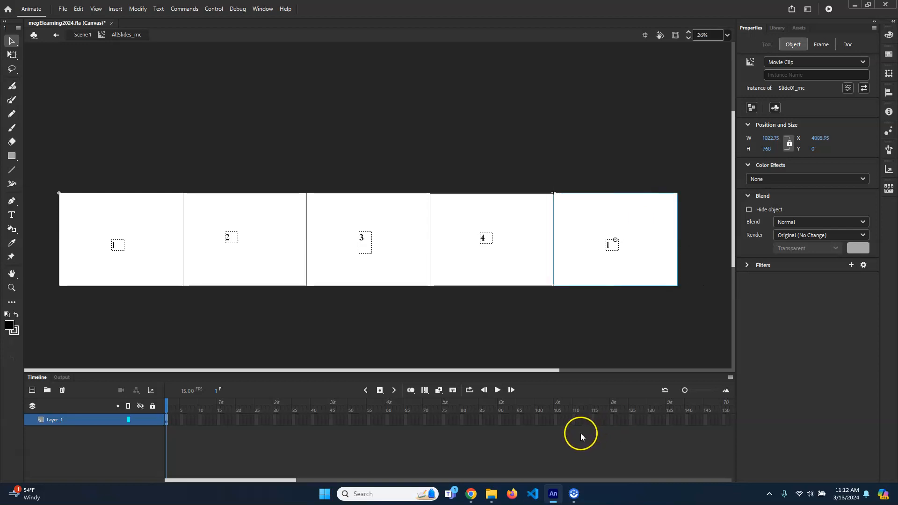
- Return to Scene 1 and move AllSlides_mc left to X about -4085 at frame 60, so the copied slide 1 fills the stage
click(503, 144)
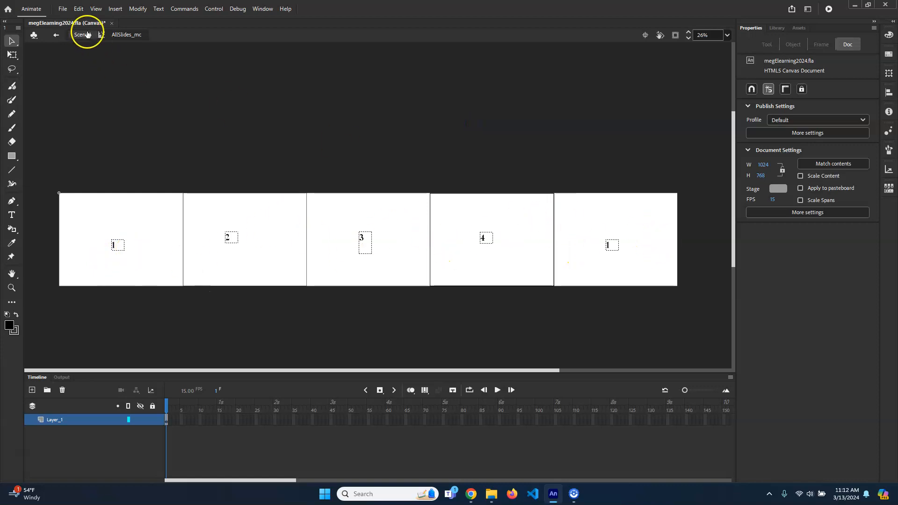
click(82, 35)
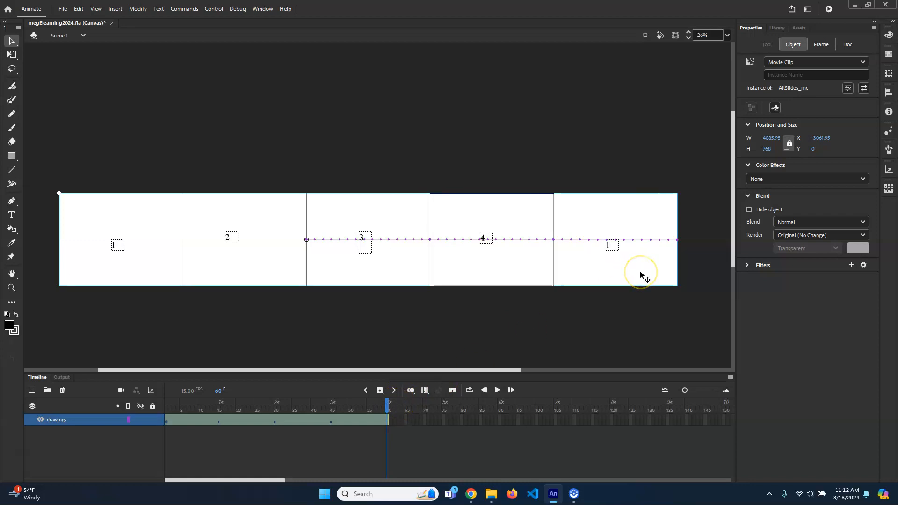
drag(640, 274, 515, 267)
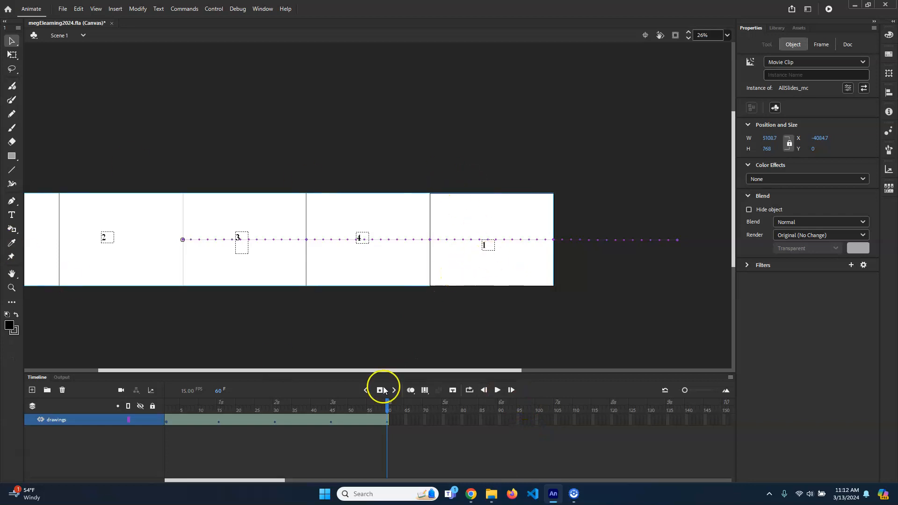
- Compare the stage at frames 1 and 60 and examine AllSlides_mc's properties and the Slide01_mc library symbol
drag(381, 404, 421, 415)
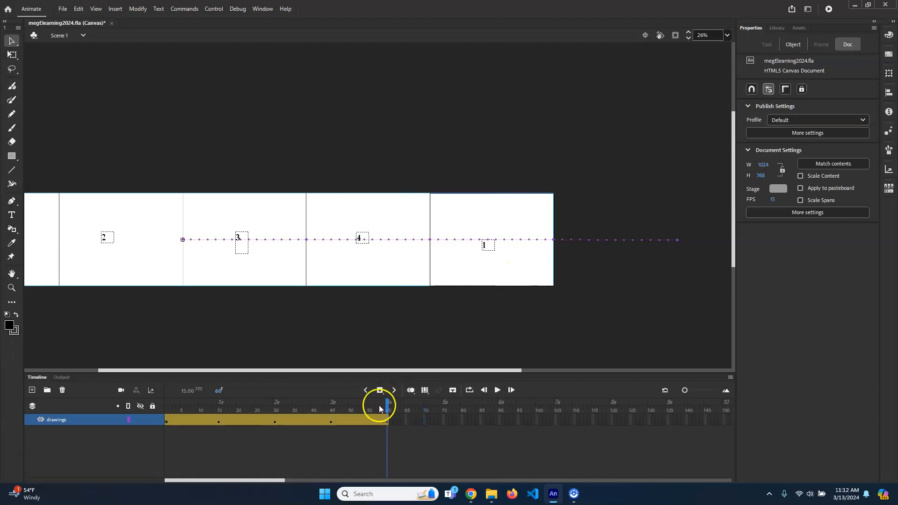
click(166, 406)
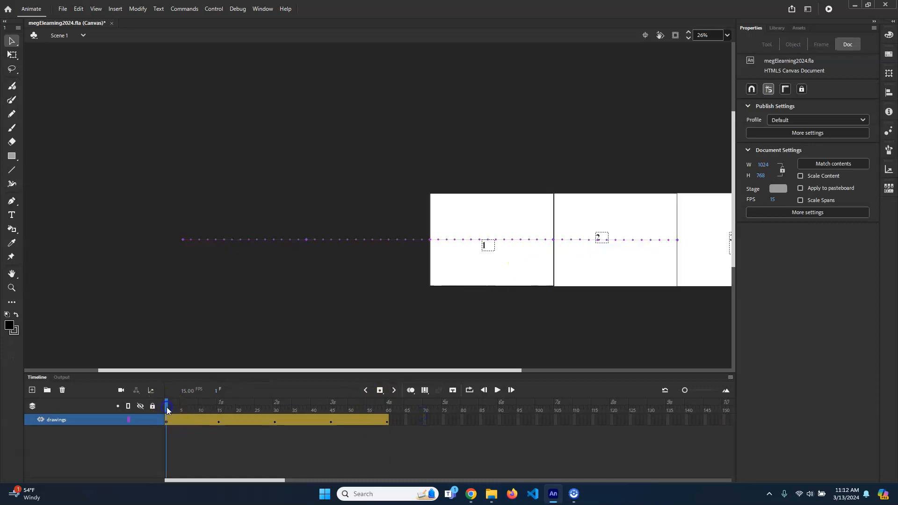
click(387, 404)
click(511, 265)
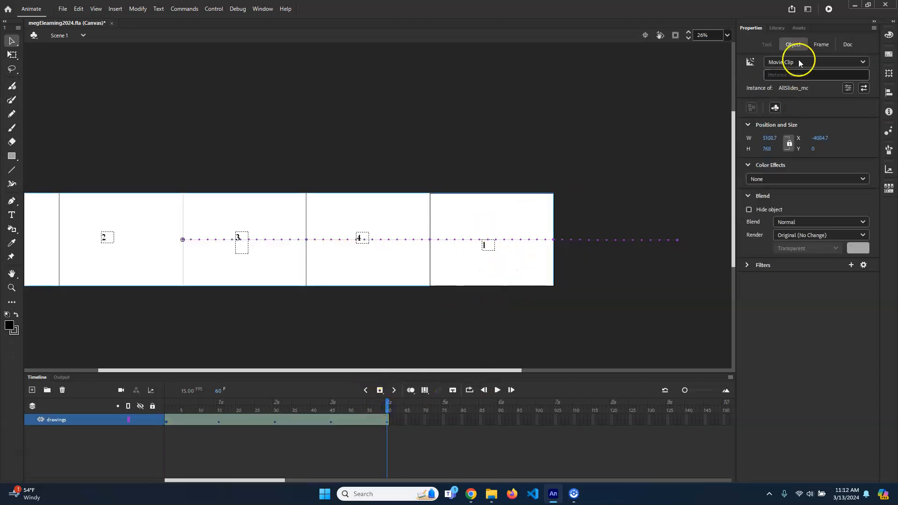
click(776, 28)
click(773, 177)
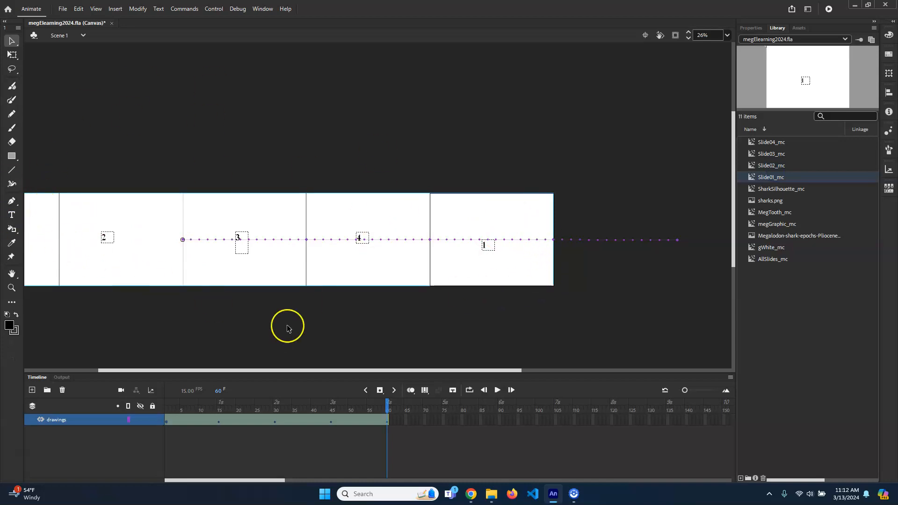
- Rewind to frame 1, frame the stage closely, and play the slide animation through once
drag(331, 317, 625, 290)
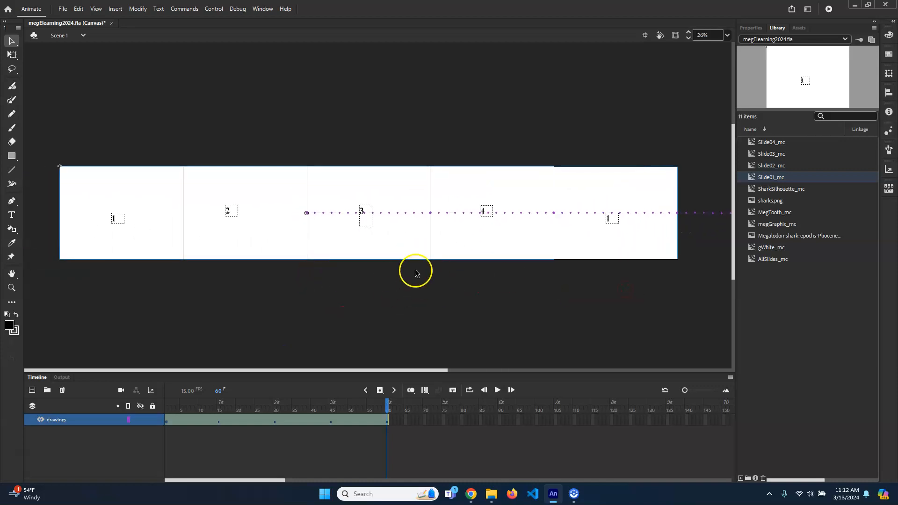
drag(388, 401, 126, 400)
scroll(577, 273, up, 3)
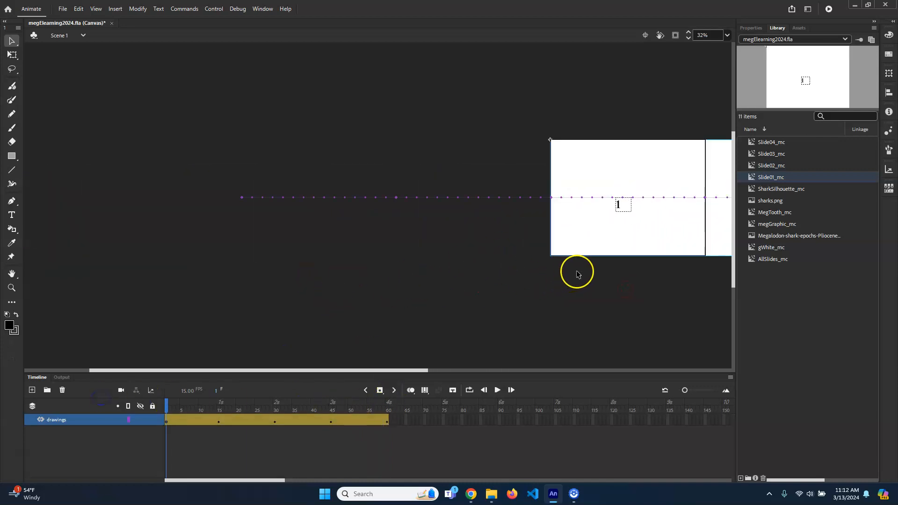
drag(665, 279, 496, 322)
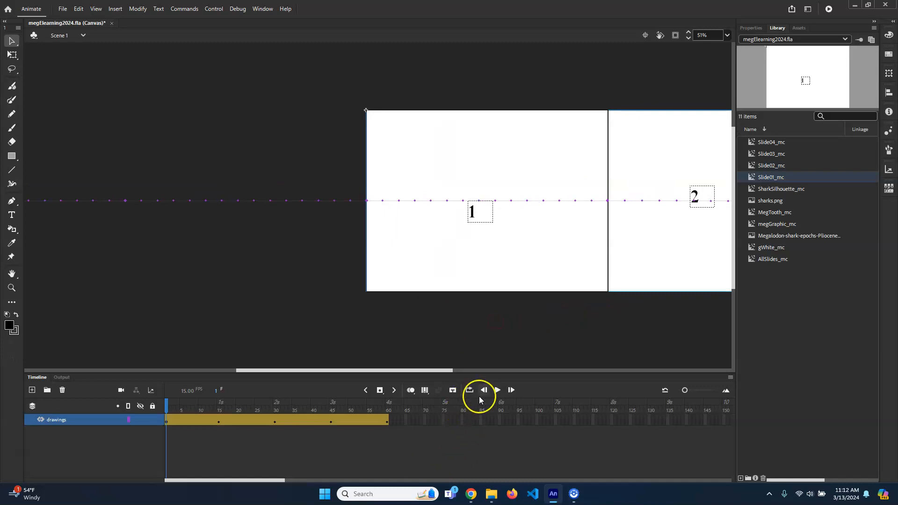
click(498, 390)
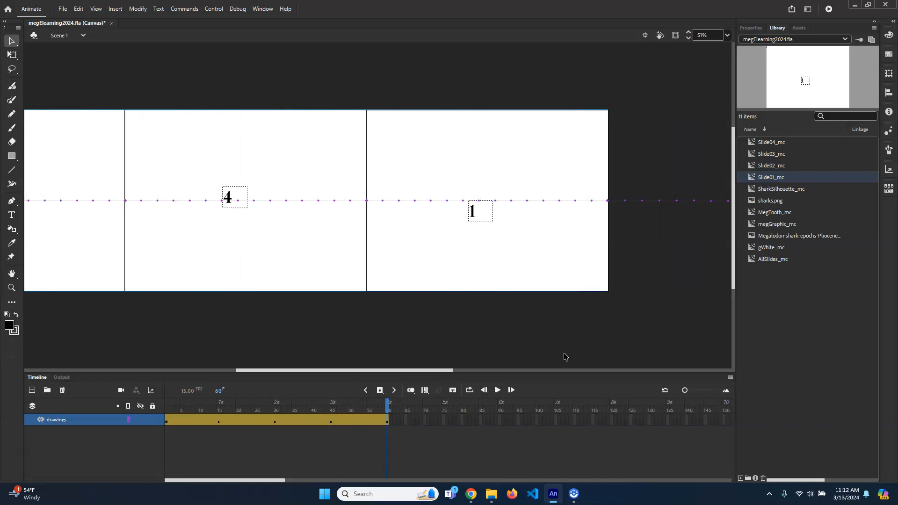
- Loop the playback over frames 1 to 60, stop it, and test the movie
click(498, 390)
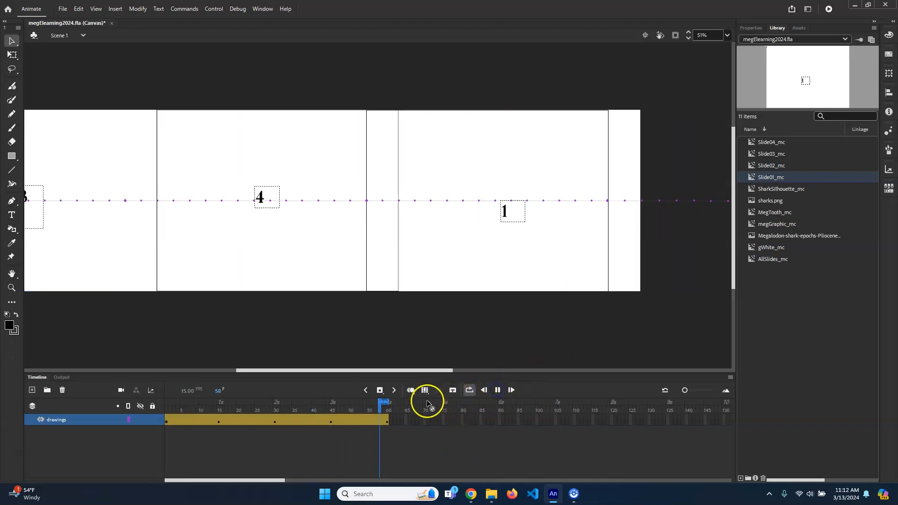
drag(370, 401, 165, 401)
click(496, 390)
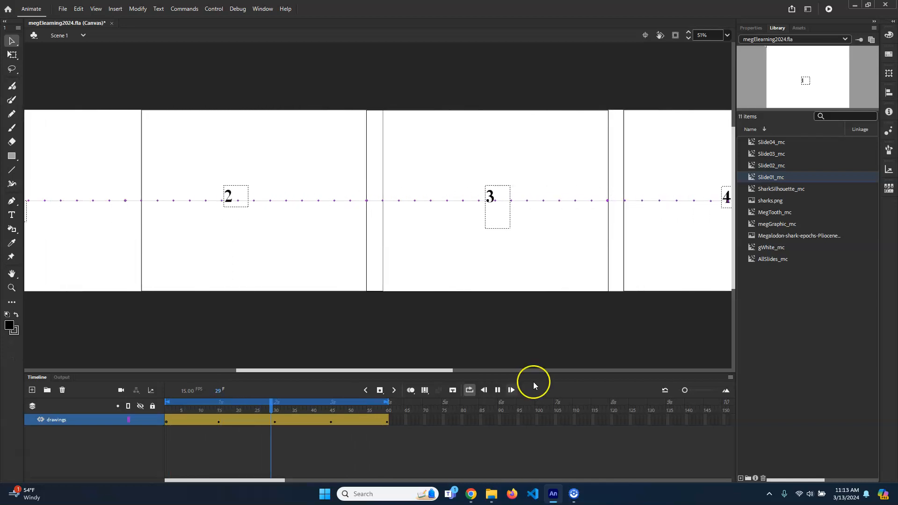
click(498, 388)
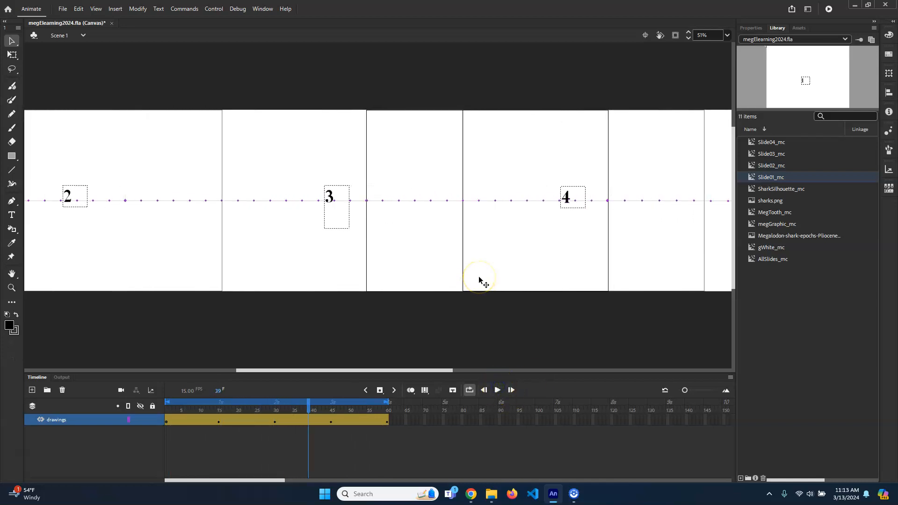
key(ctrl+Return)
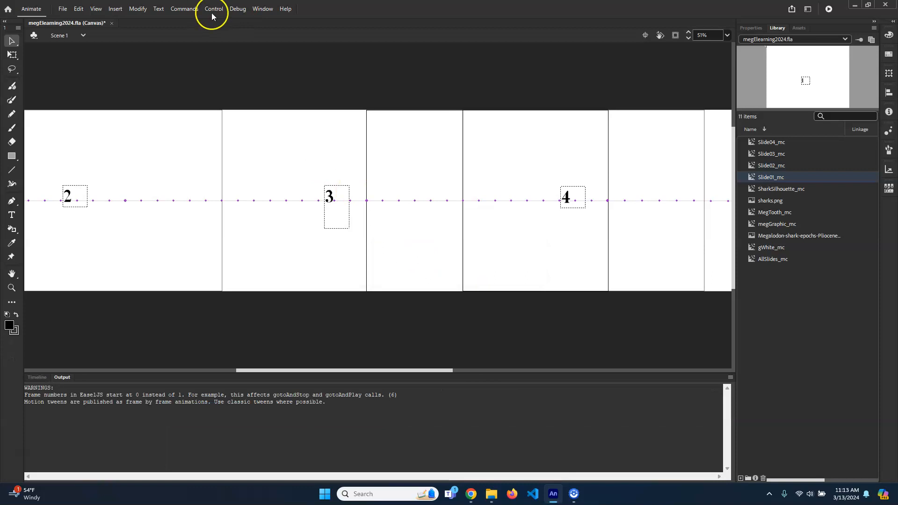